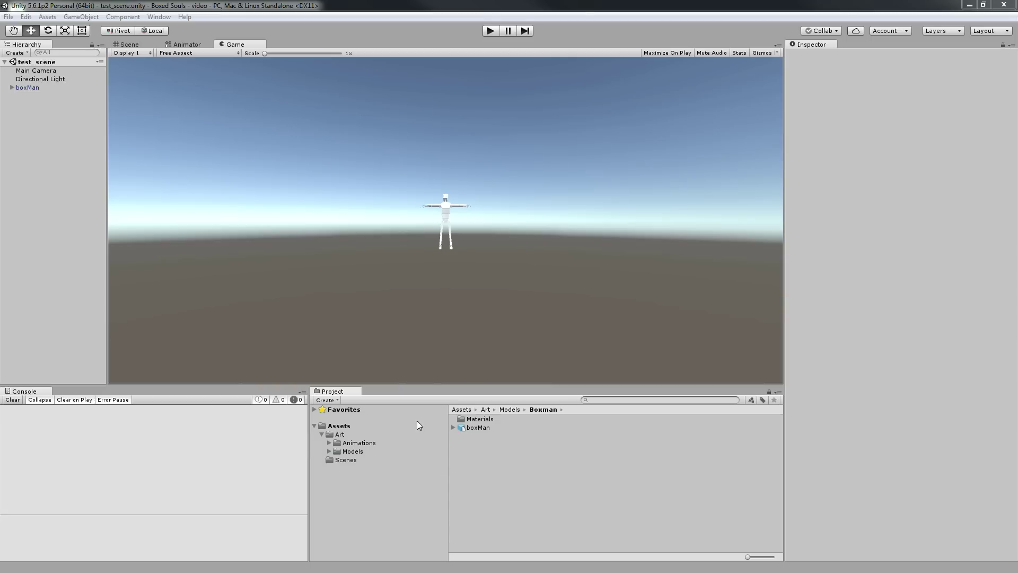
Step: Open Art > Animations > Attacks and preview the oh_attack_2 and oh_attack_3 clips
click(361, 442)
click(329, 442)
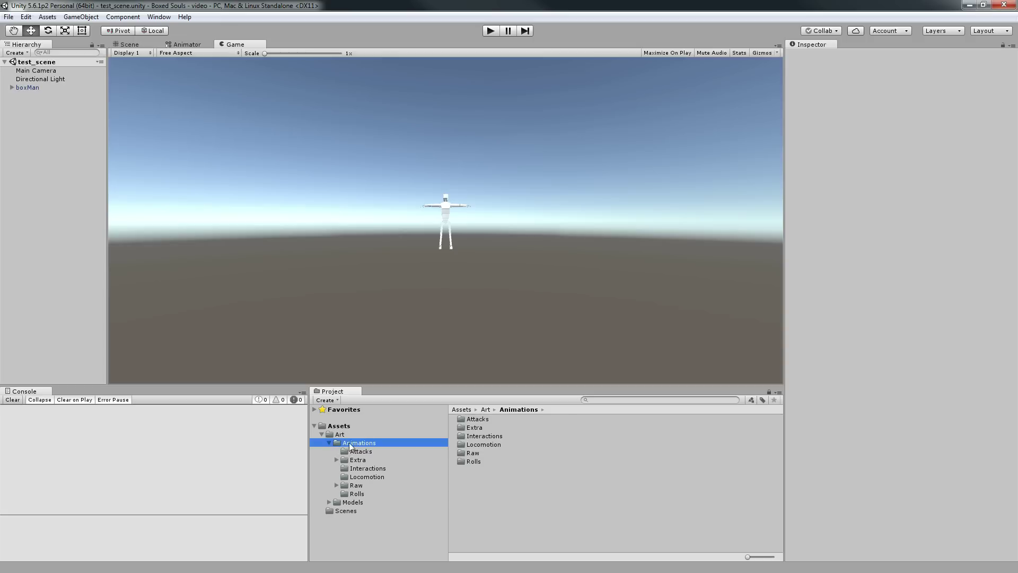
key(Down)
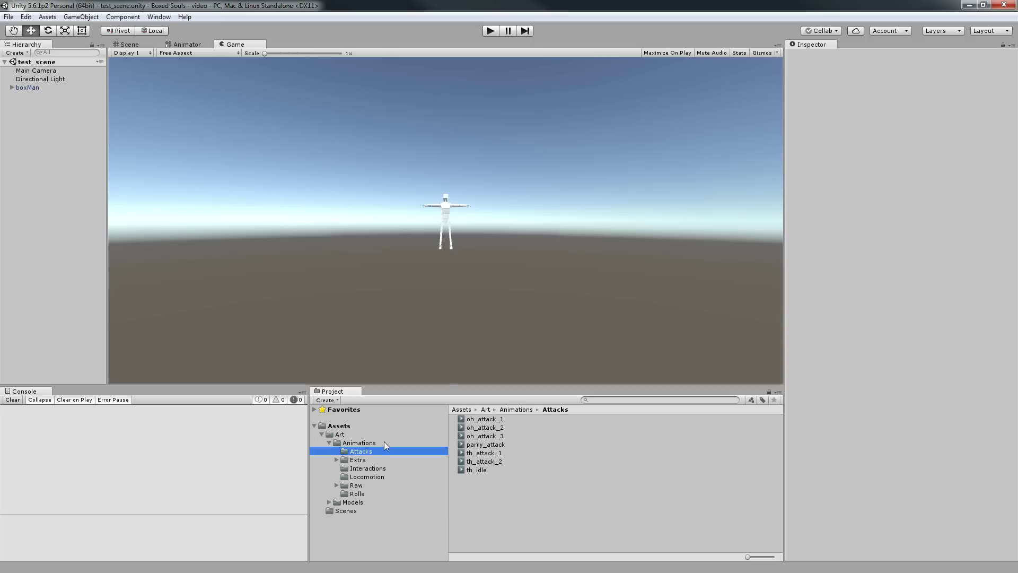
click(483, 428)
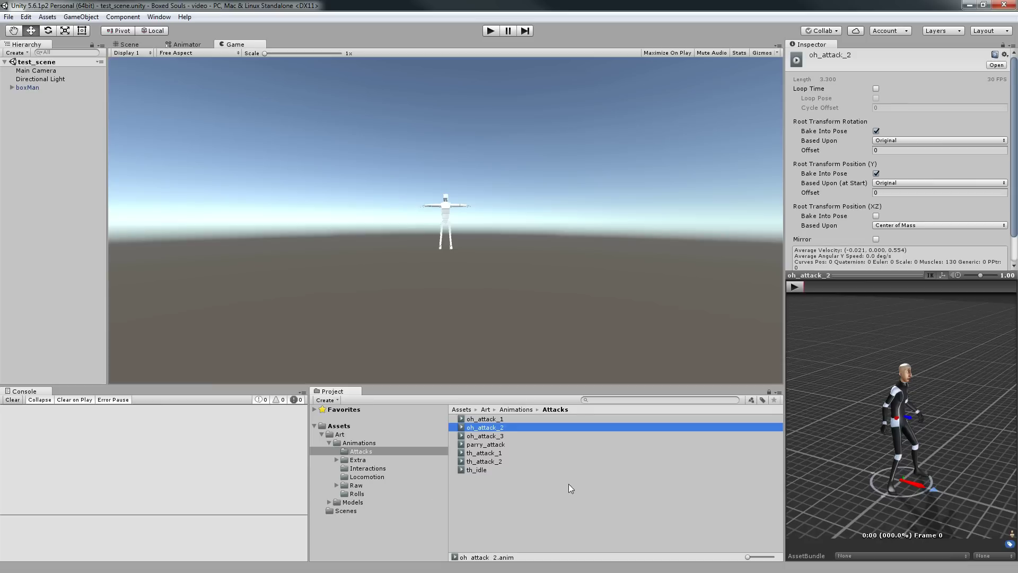
click(505, 438)
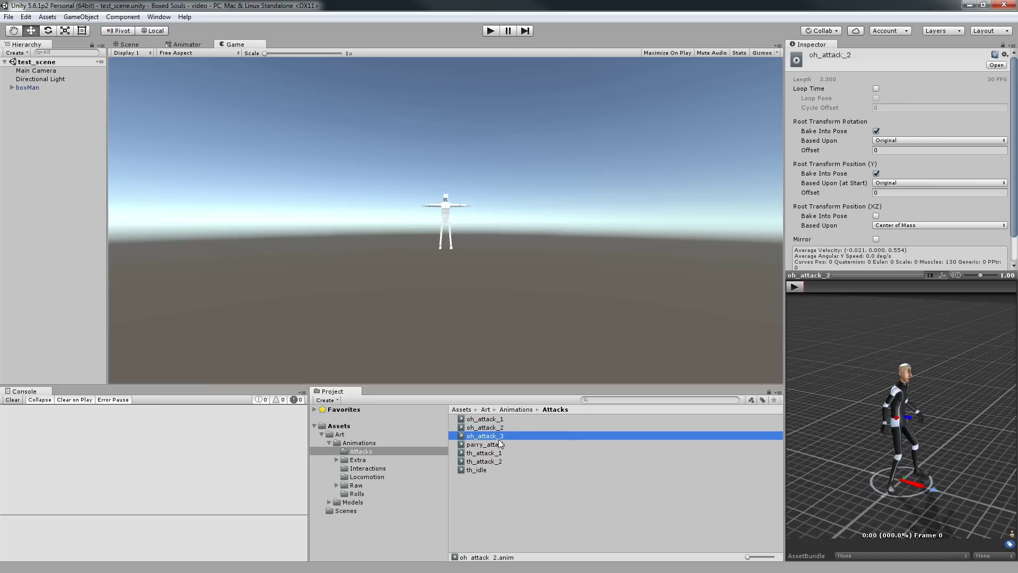
click(795, 286)
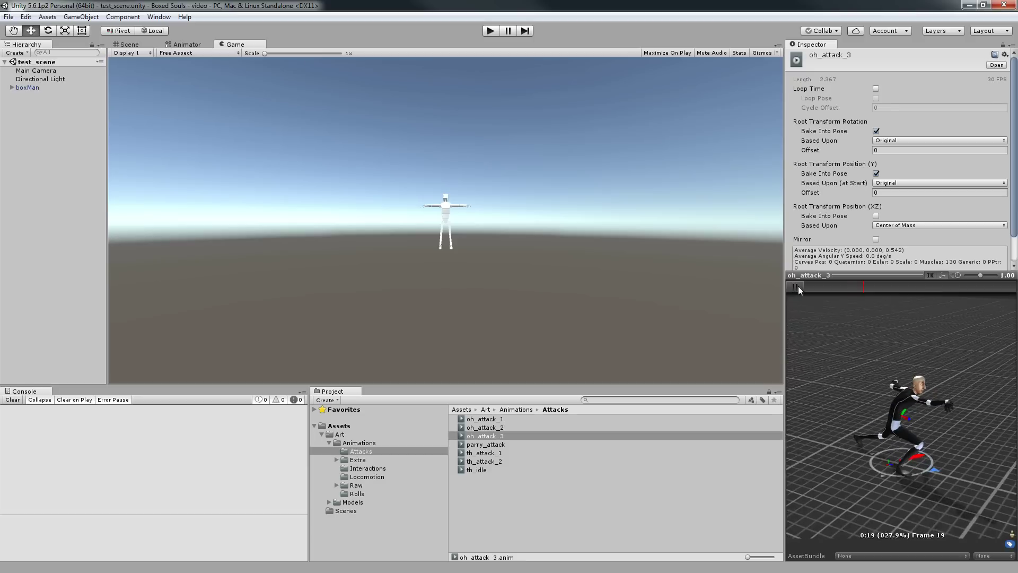
Step: Preview parry_attack and th_attack_2, orbiting the paused th_attack_2 preview to view it from behind
click(510, 444)
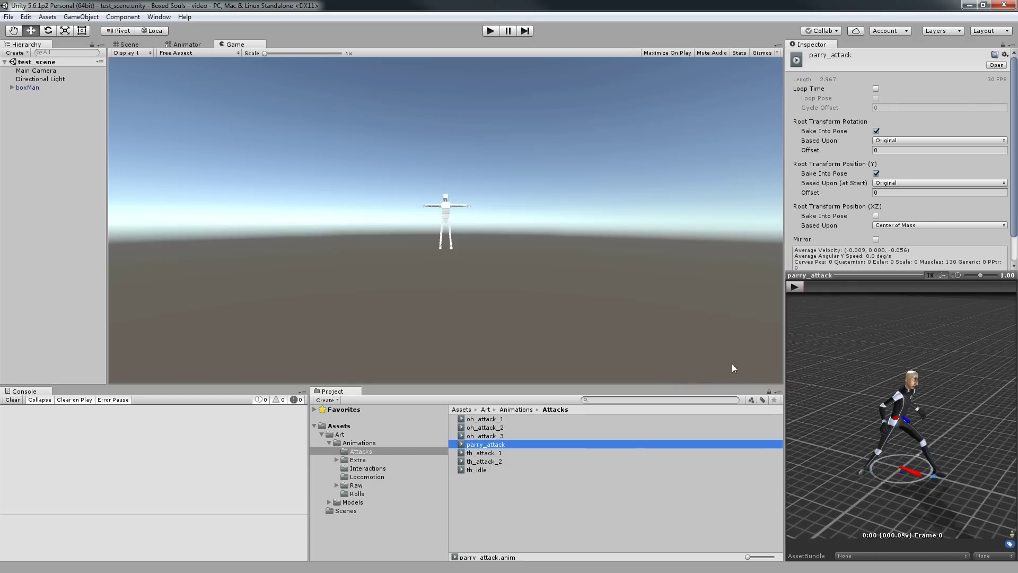
click(795, 287)
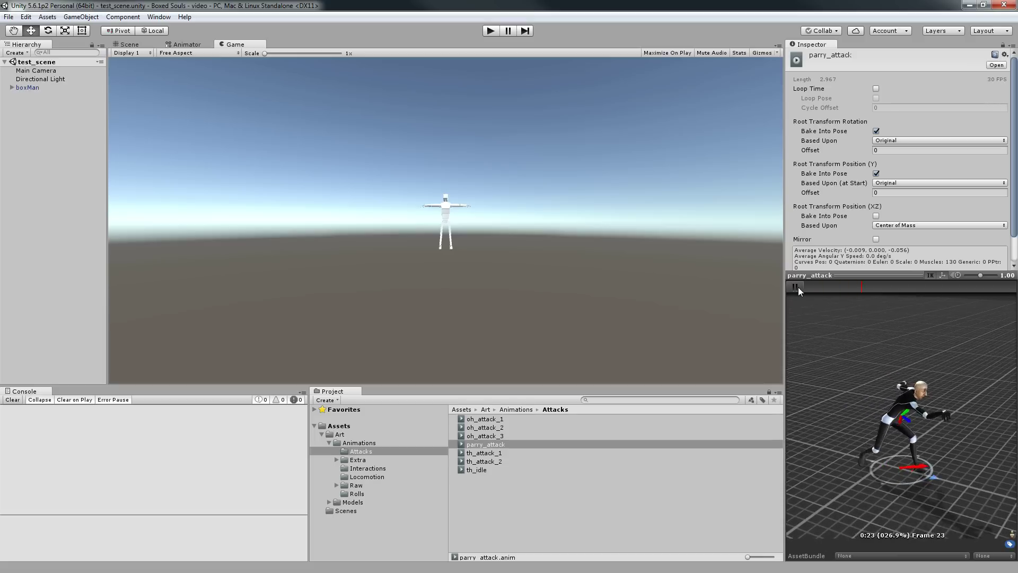
click(493, 460)
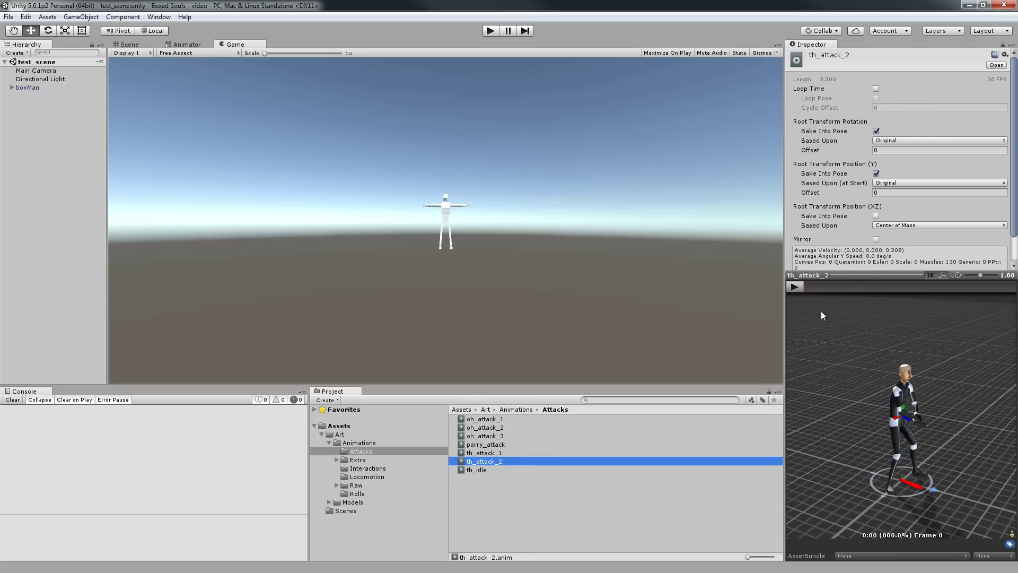
click(797, 289)
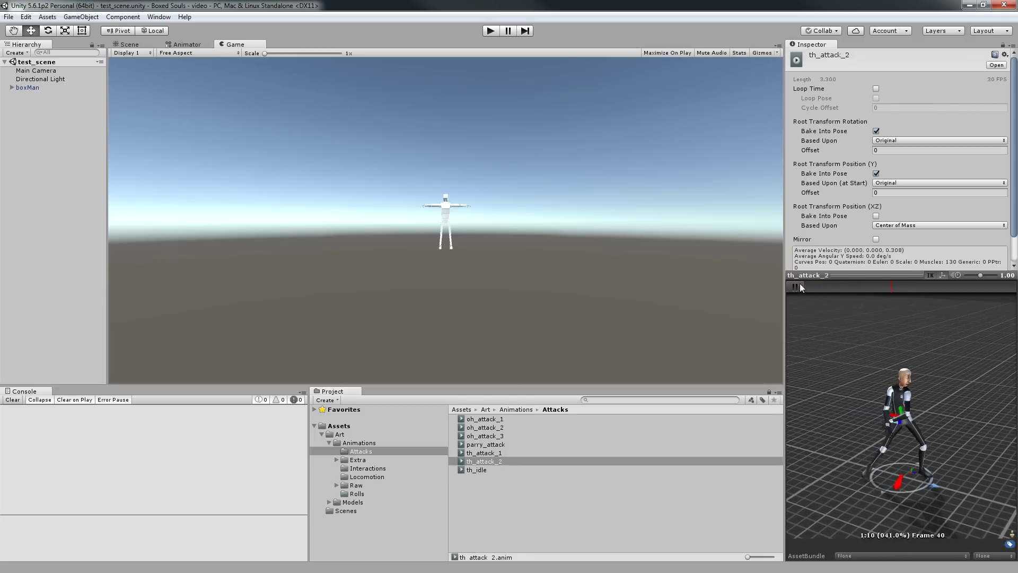
click(795, 286)
drag(928, 436, 650, 427)
Step: Preview the th_idle clip, then clear the clip selection
click(533, 469)
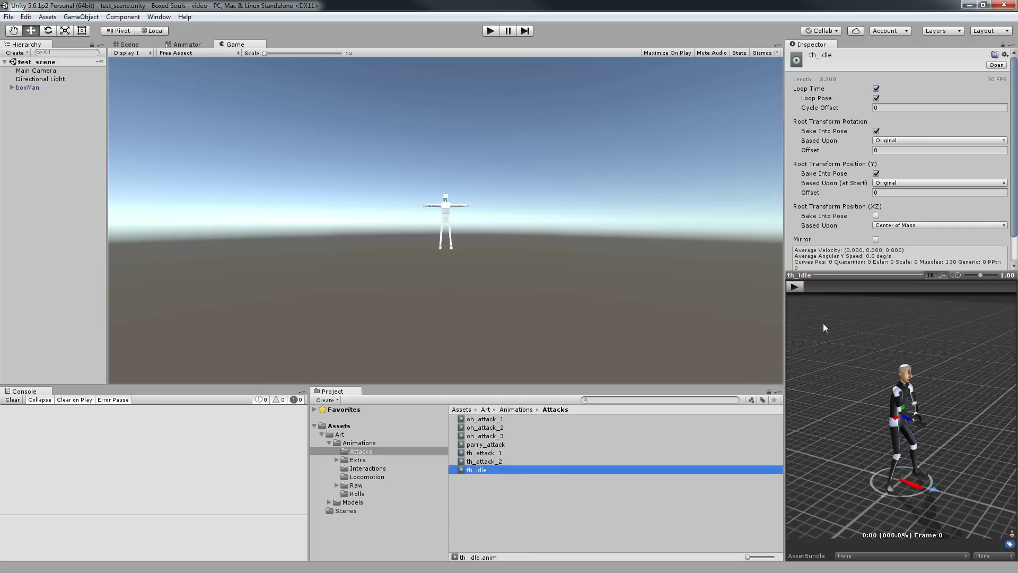
click(798, 287)
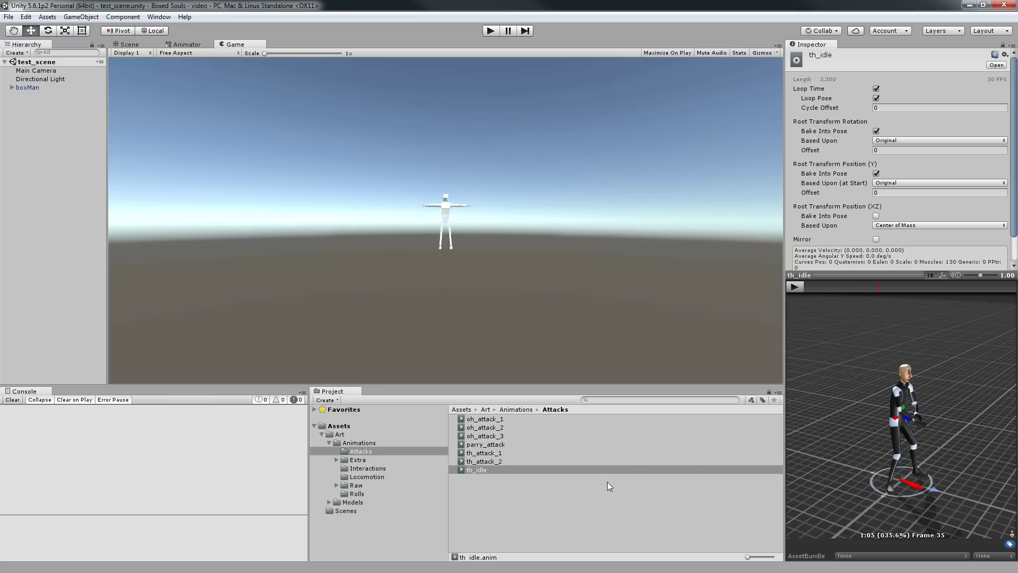
click(563, 530)
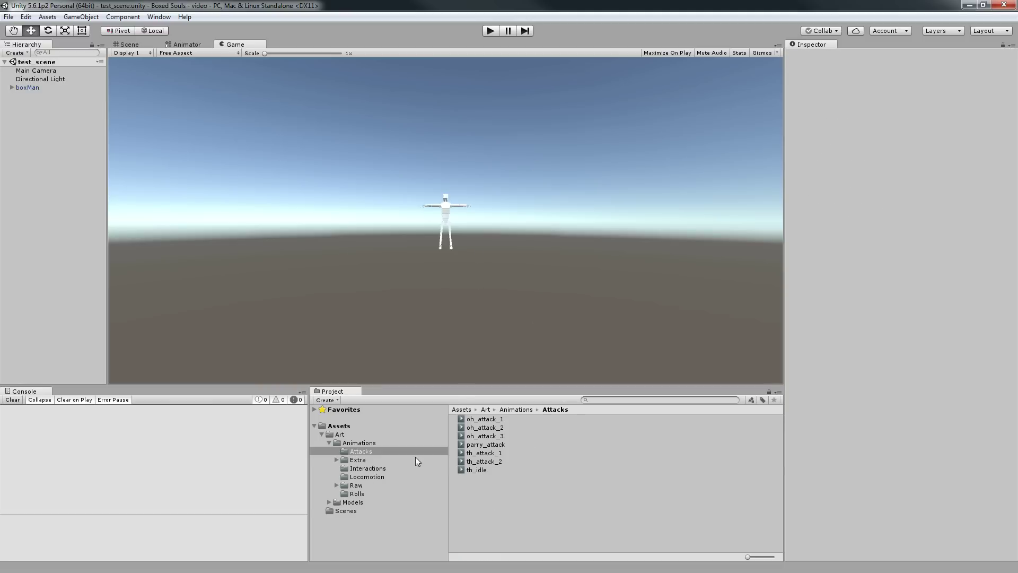
Step: Browse the Interactions and Locomotion clips, then collapse the Art folder
click(383, 467)
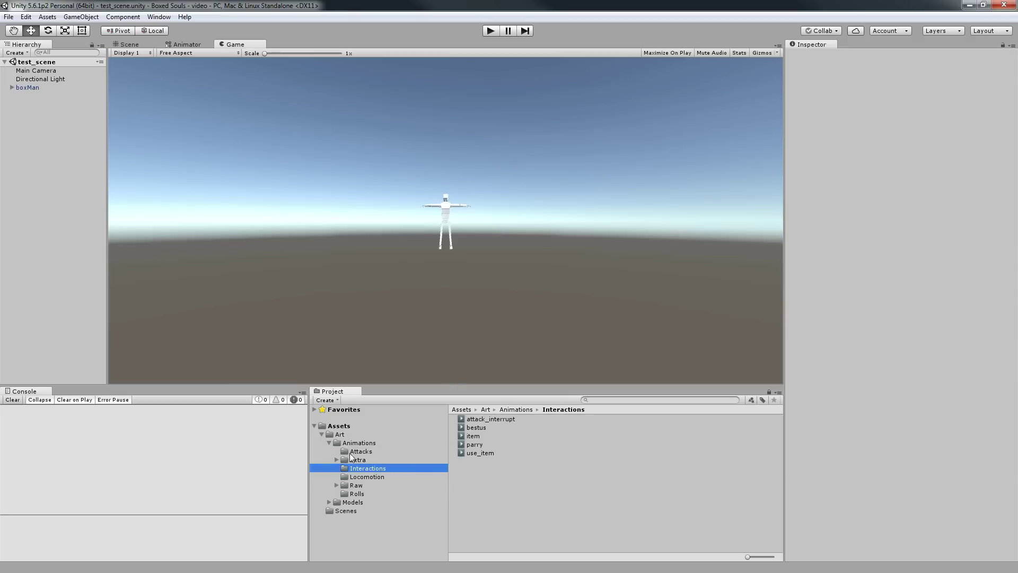
click(369, 477)
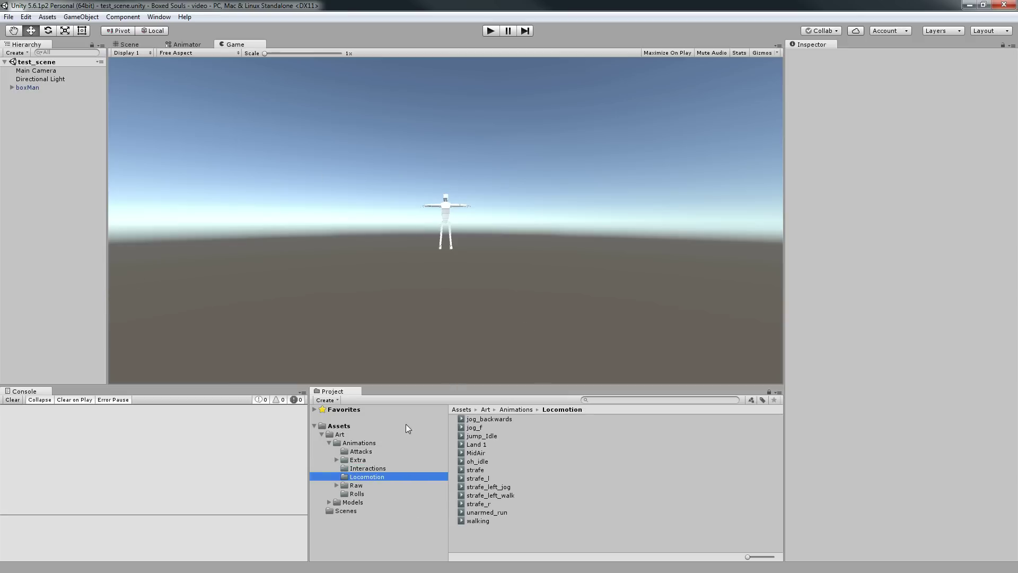
click(322, 435)
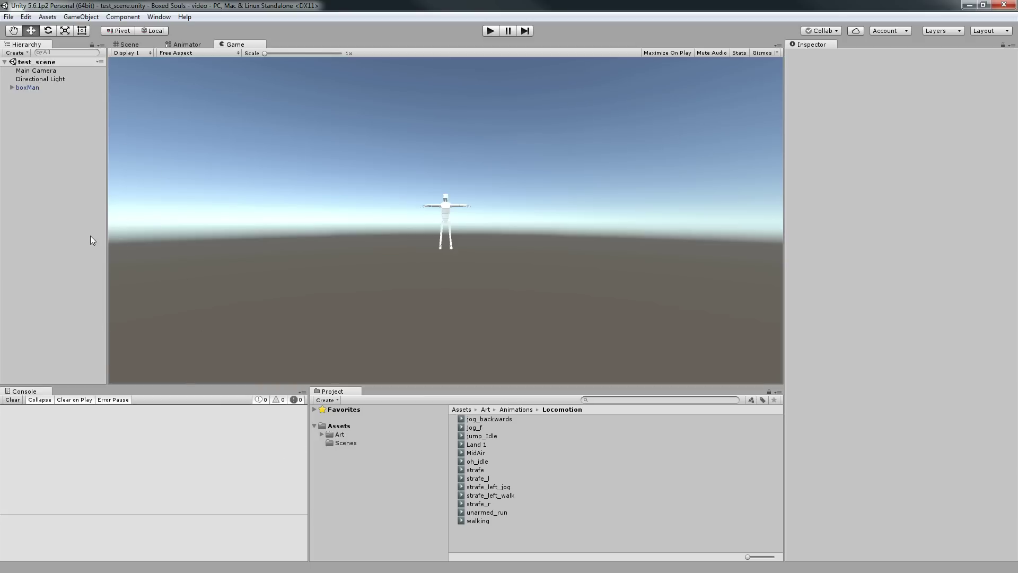
Step: Switch to the Scene view, orbit toward the boxMan character, and show the Art folder's contents
click(132, 45)
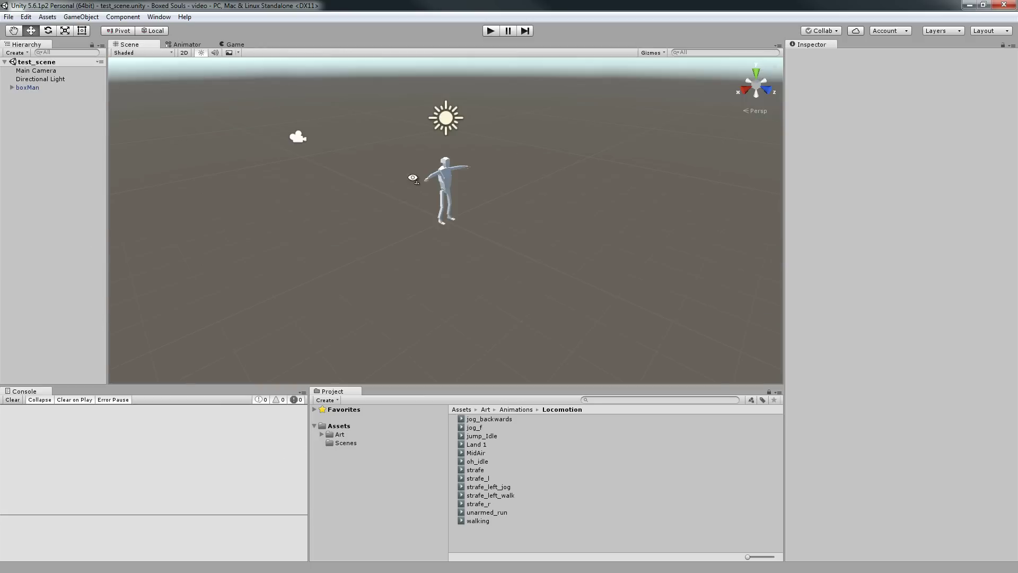
right_drag(403, 223, 470, 225)
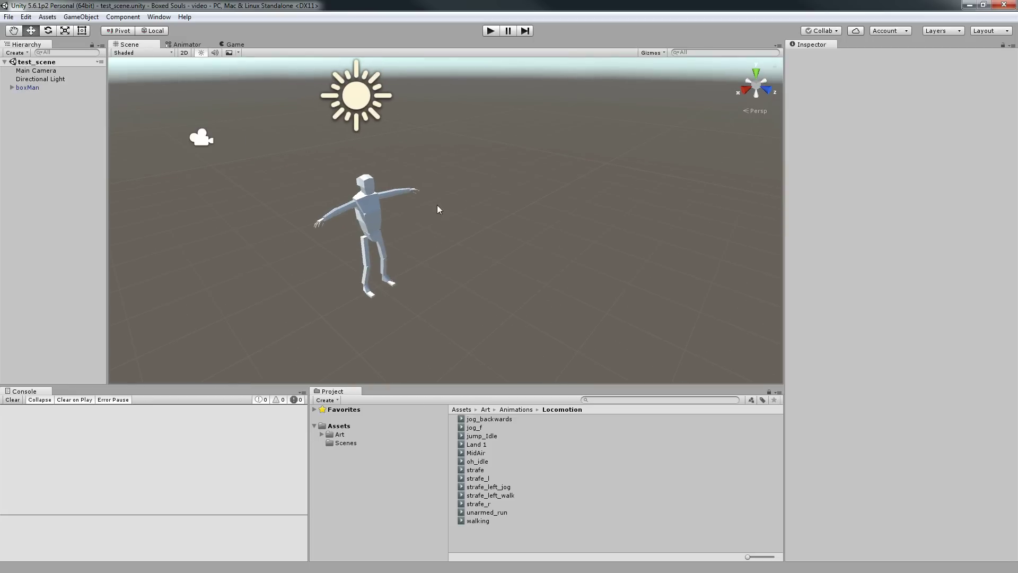
right_drag(443, 189, 428, 198)
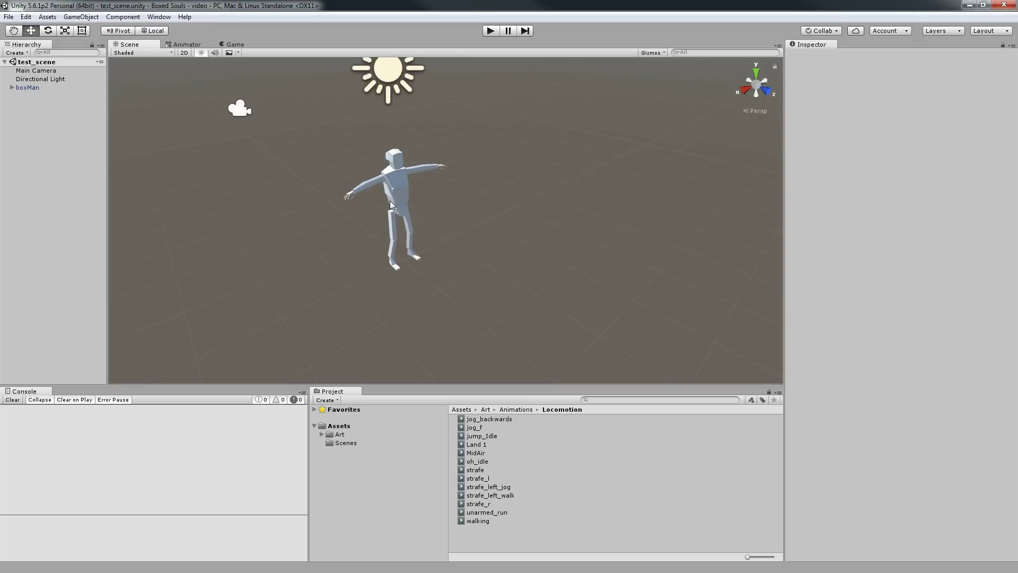
click(342, 434)
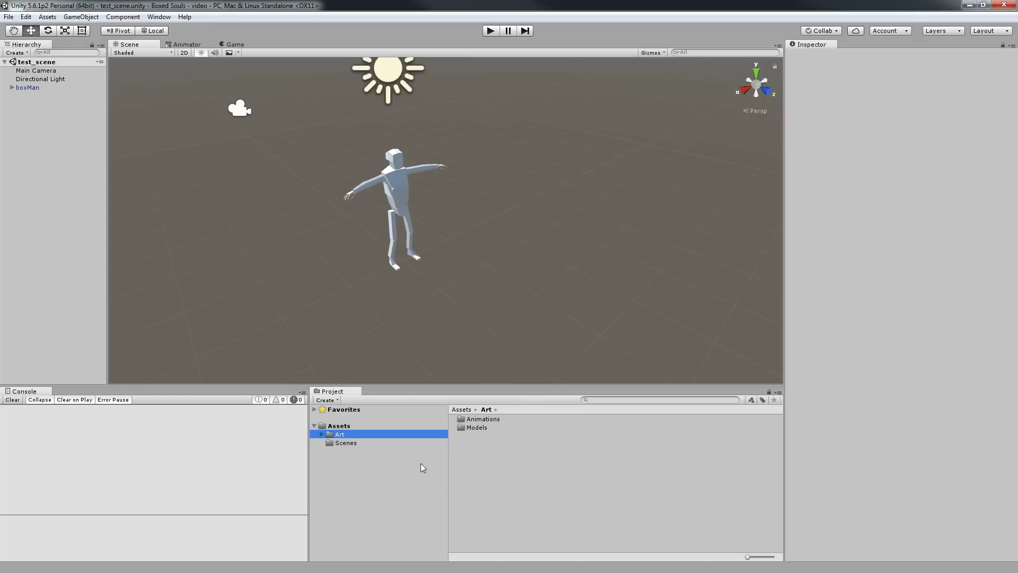
Step: Create a folder inside Art named 'Animator Controller'
right_click(513, 460)
mouse_move(610, 266)
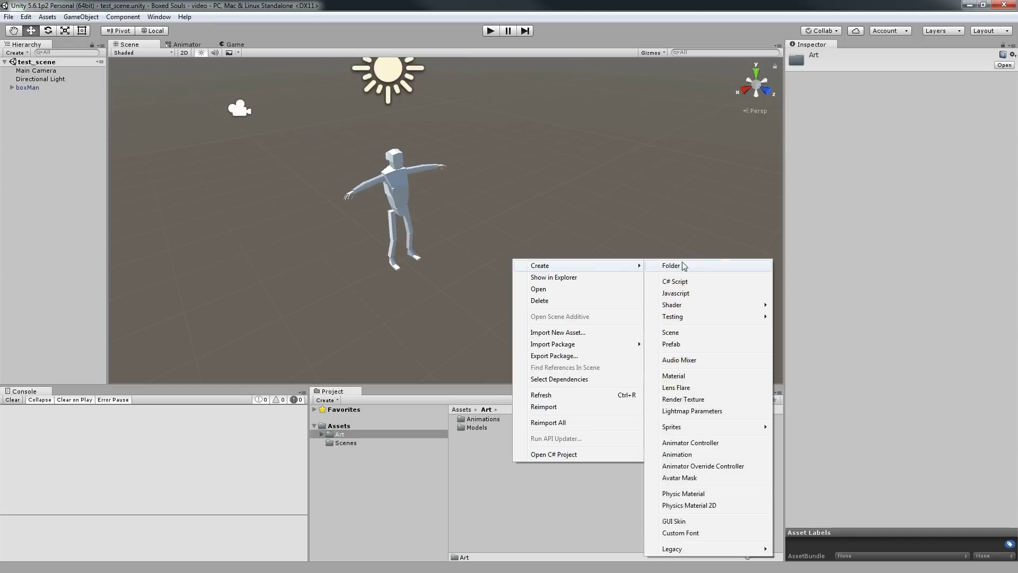
click(704, 267)
text(Animator)
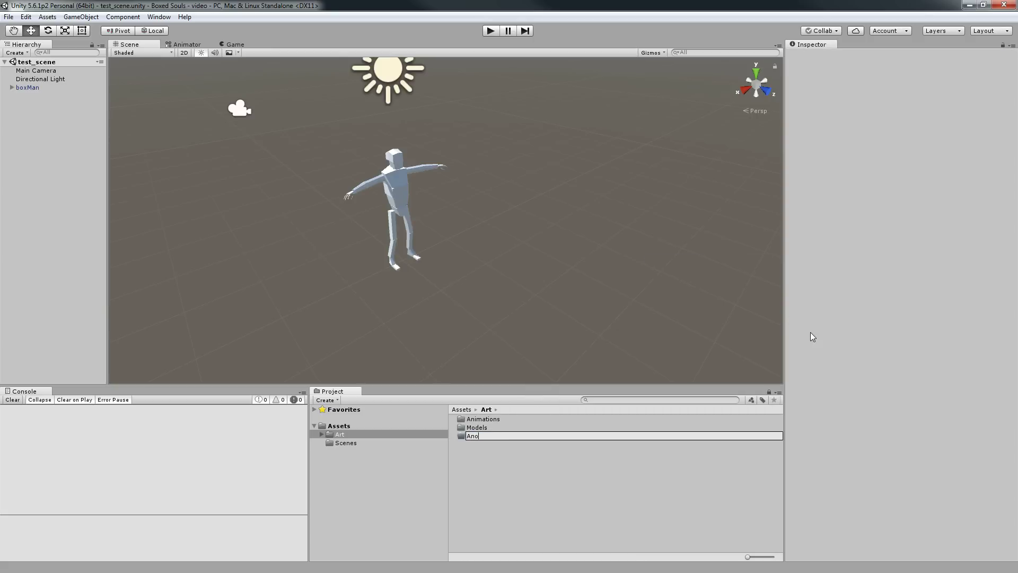
text( Contr)
key(BackSpace)
key(BackSpace)
key(BackSpace)
text(ntroller)
key(Return)
Step: Create an Animator Controller asset named 'Humanoids' in the Animator Controller folder
right_click(537, 482)
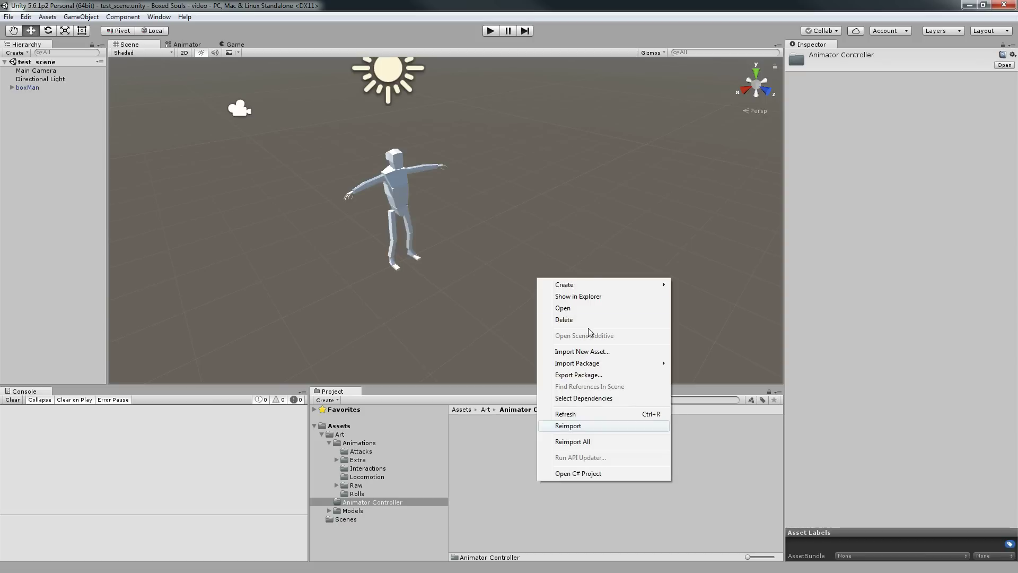
mouse_move(591, 285)
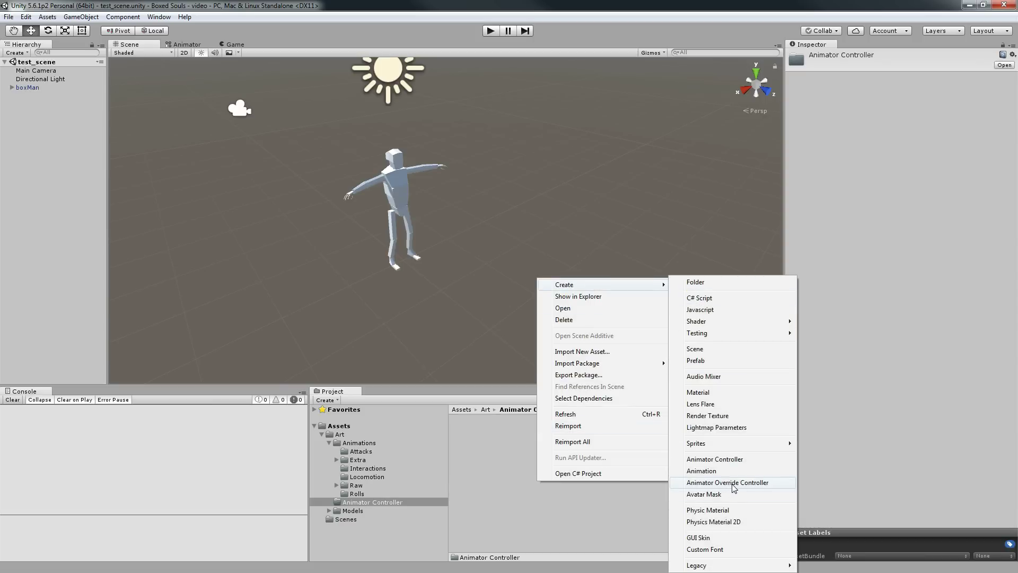
click(721, 459)
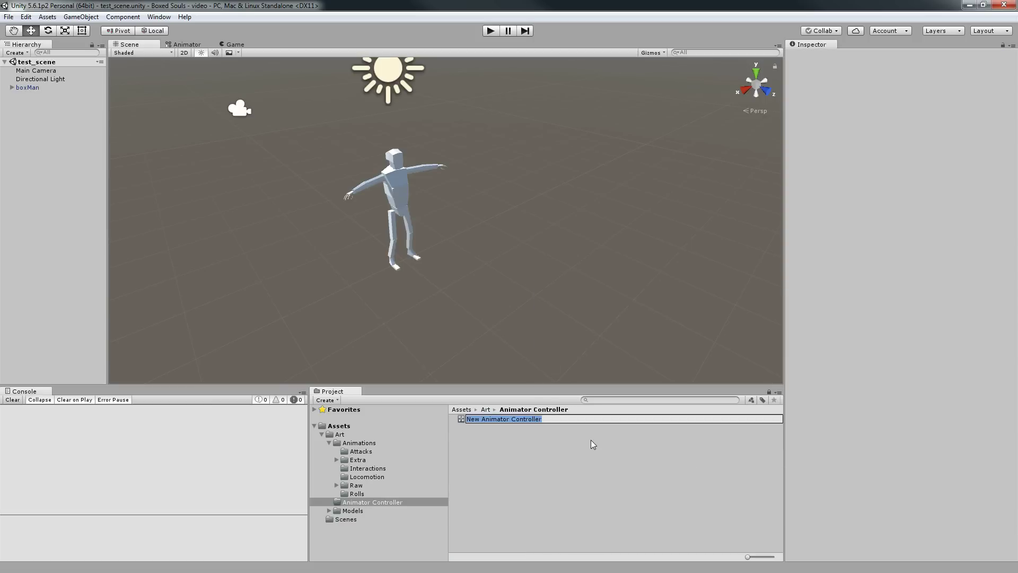
text(H)
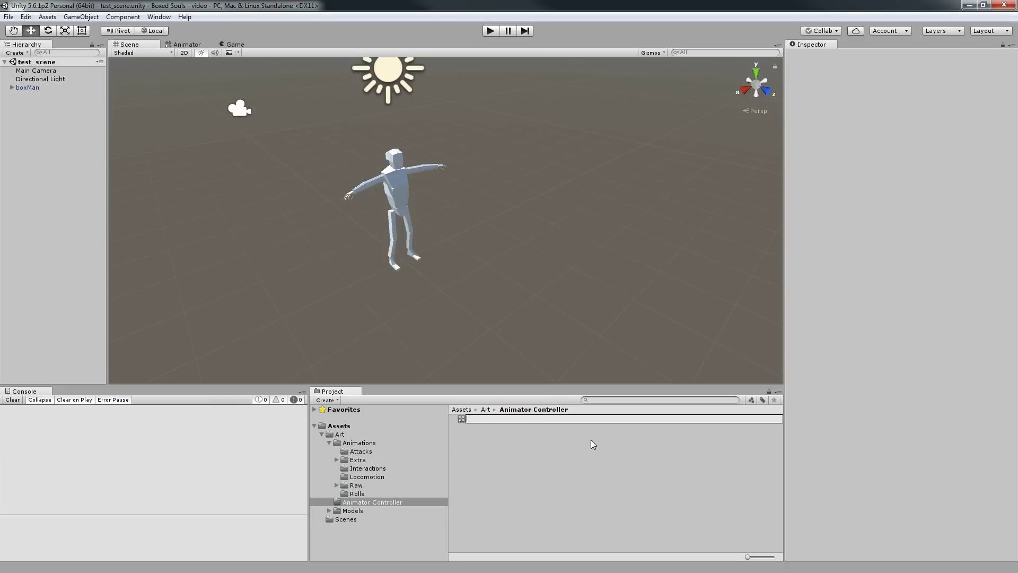
text(umanoids)
key(Return)
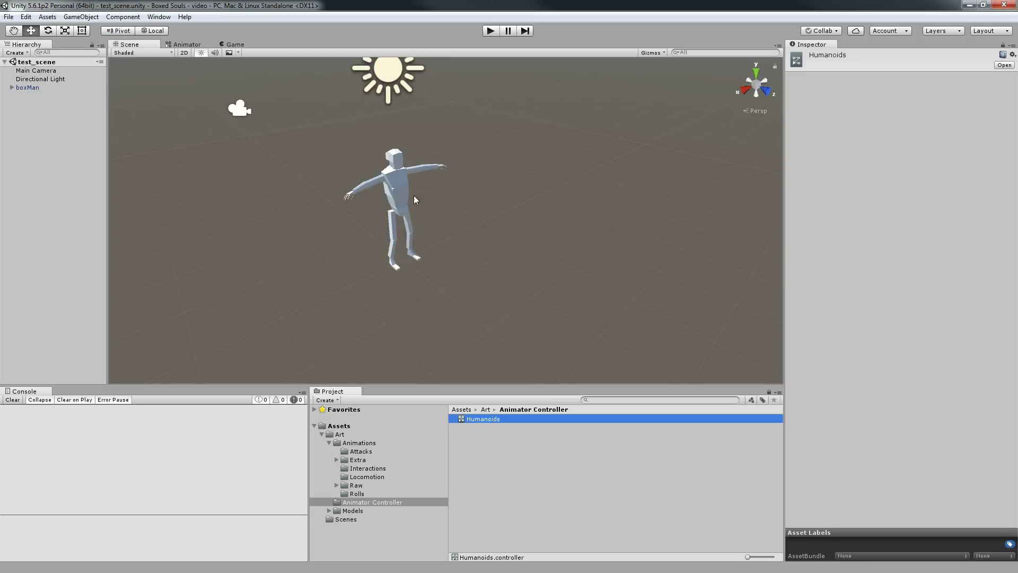
scroll(378, 252, up, 3)
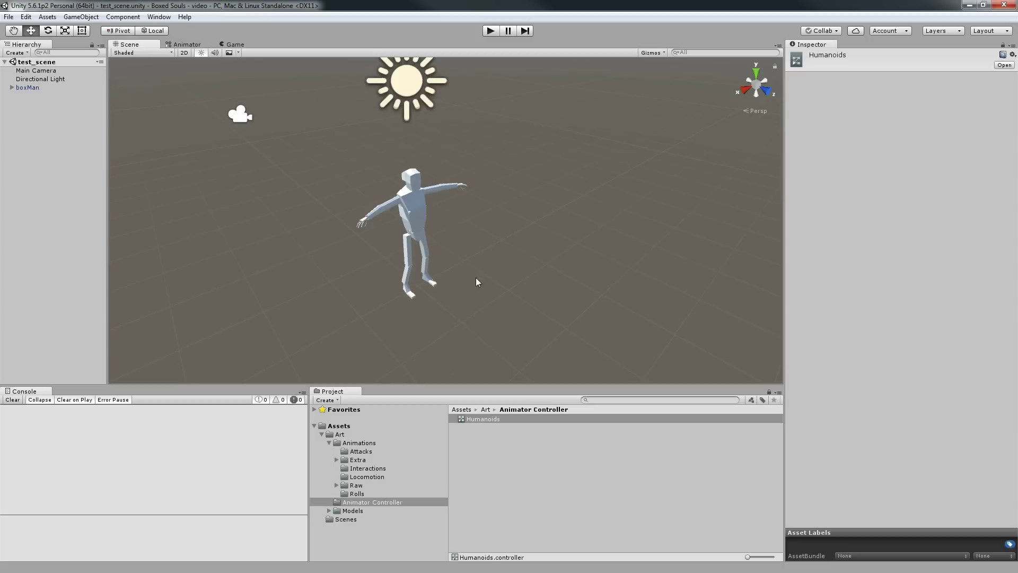
Step: Create an avatar mask named 'Right Hand' in the Animator Controller folder
middle_drag(489, 267, 523, 239)
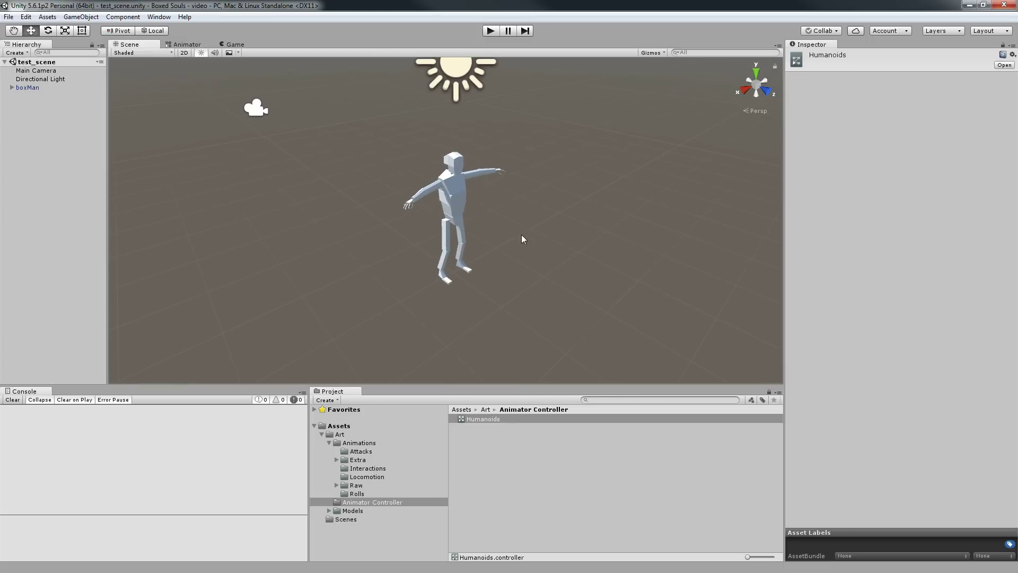
click(528, 475)
right_click(564, 470)
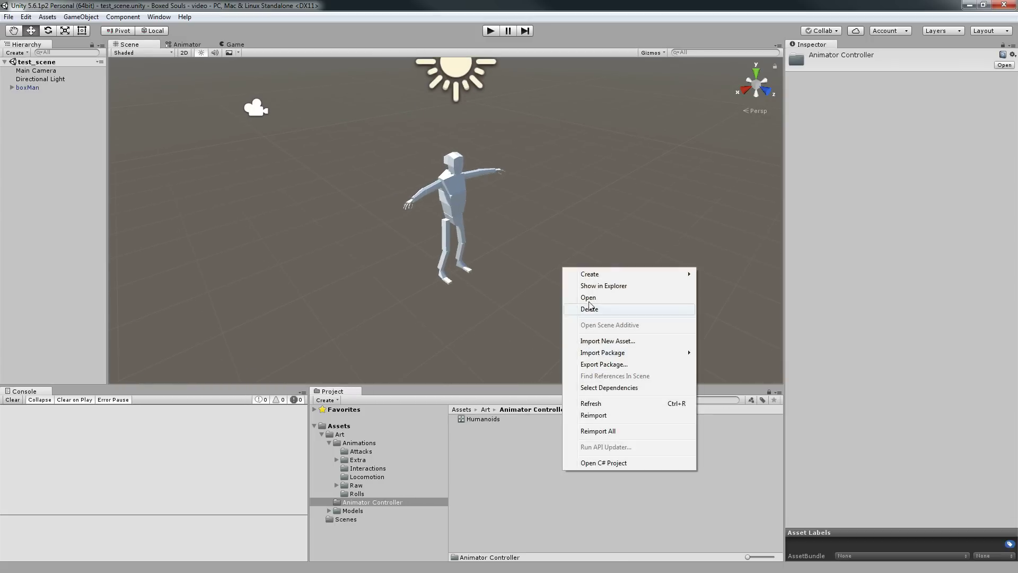
mouse_move(594, 274)
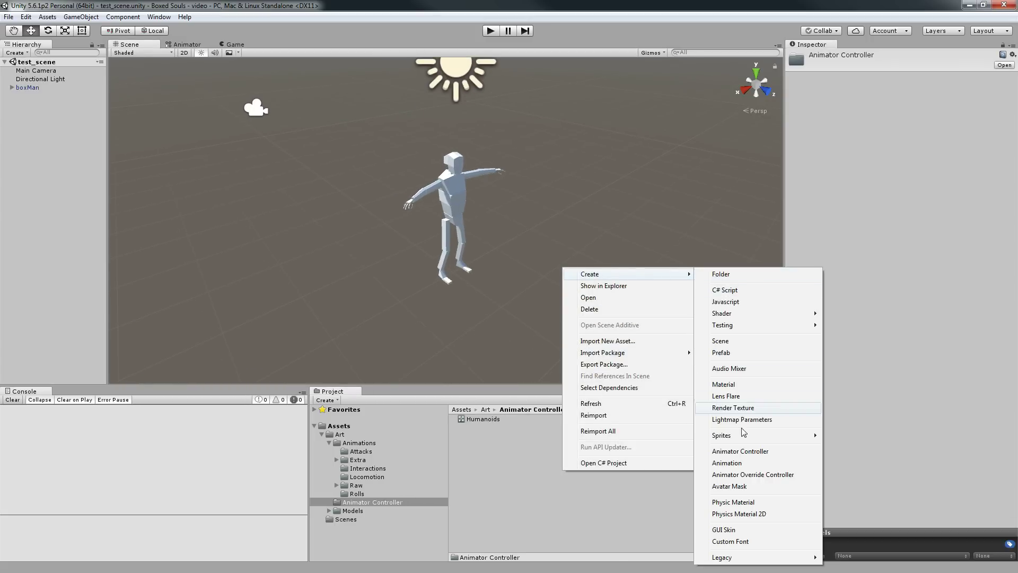
click(730, 486)
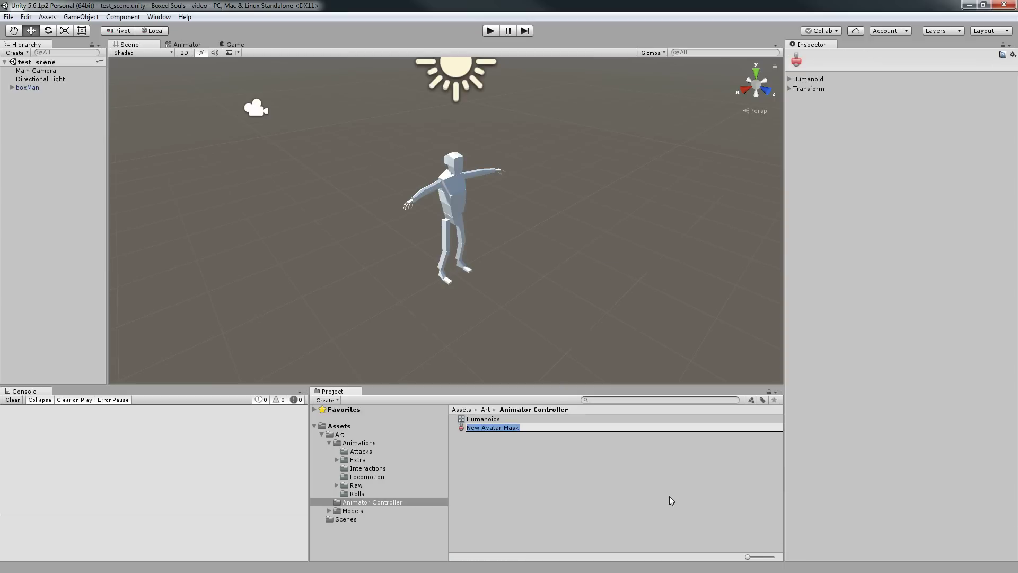
text(Right Hand)
key(Return)
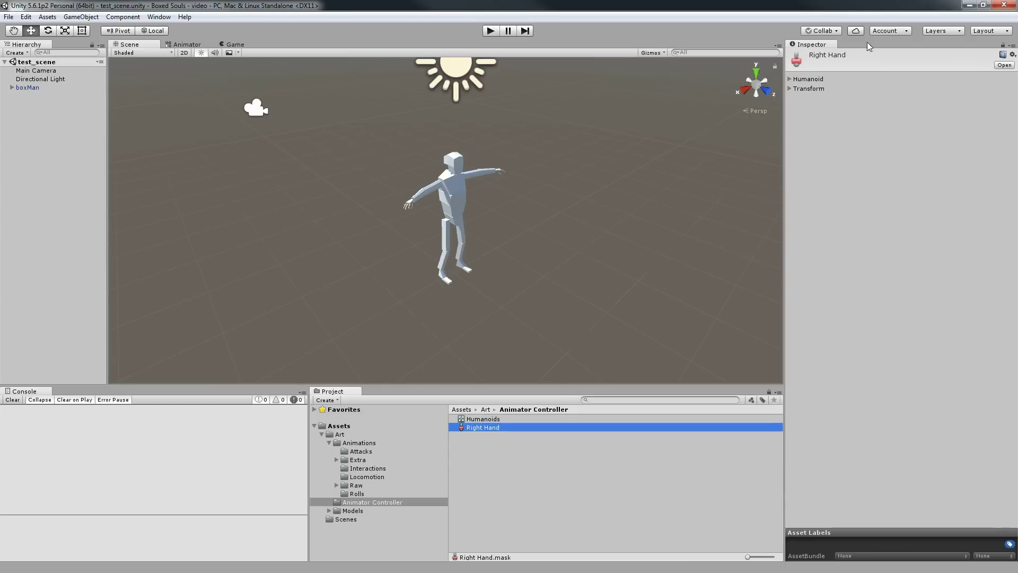
Step: Set the Right Hand mask to include only the right arm and right hand IK
click(801, 79)
click(954, 239)
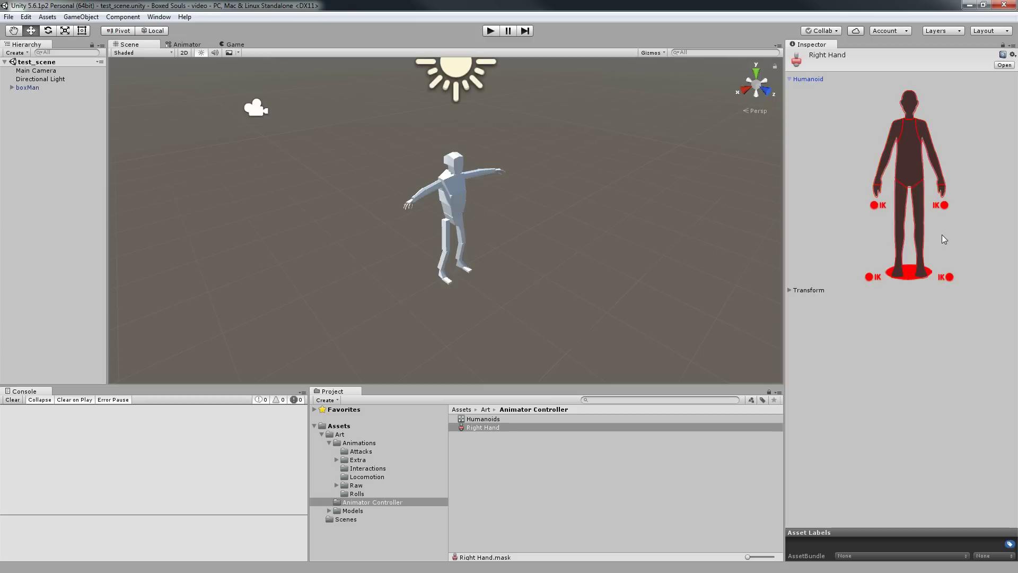
click(900, 135)
click(875, 205)
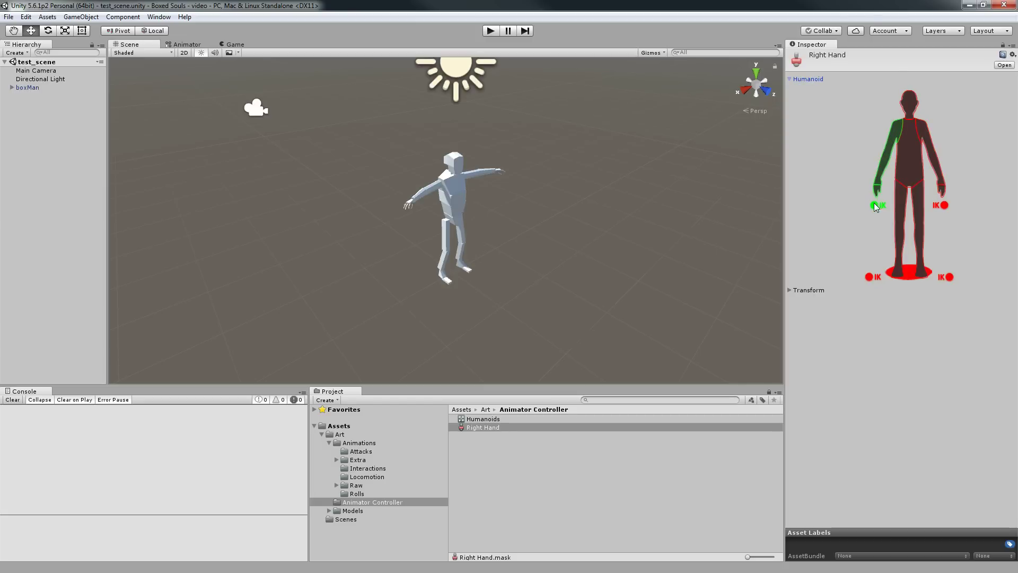
Step: Add a second avatar mask, Right Hand 1, and begin renaming it
right_click(528, 457)
mouse_move(575, 255)
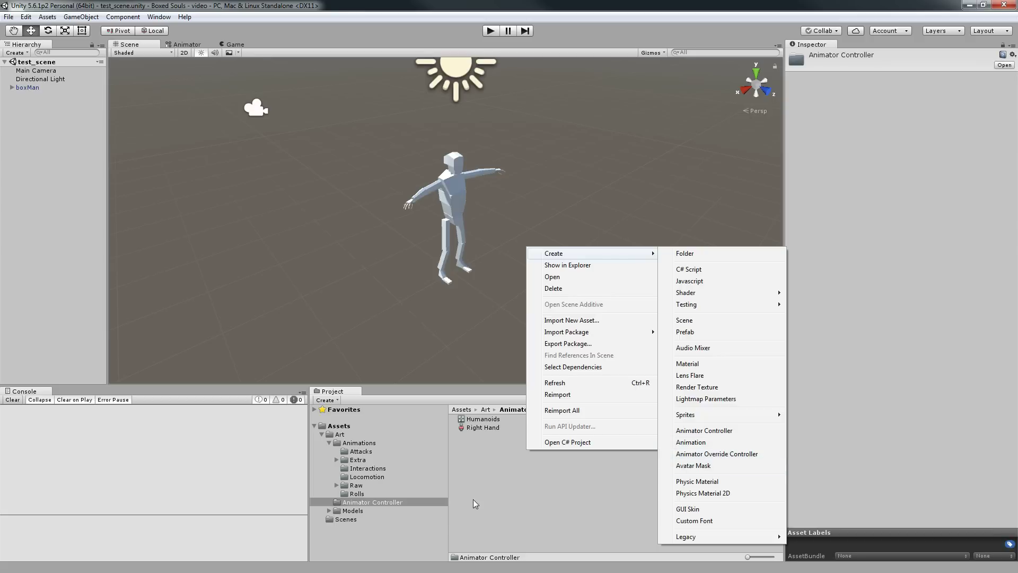
click(693, 464)
text(Right Hand)
key(Return)
click(495, 435)
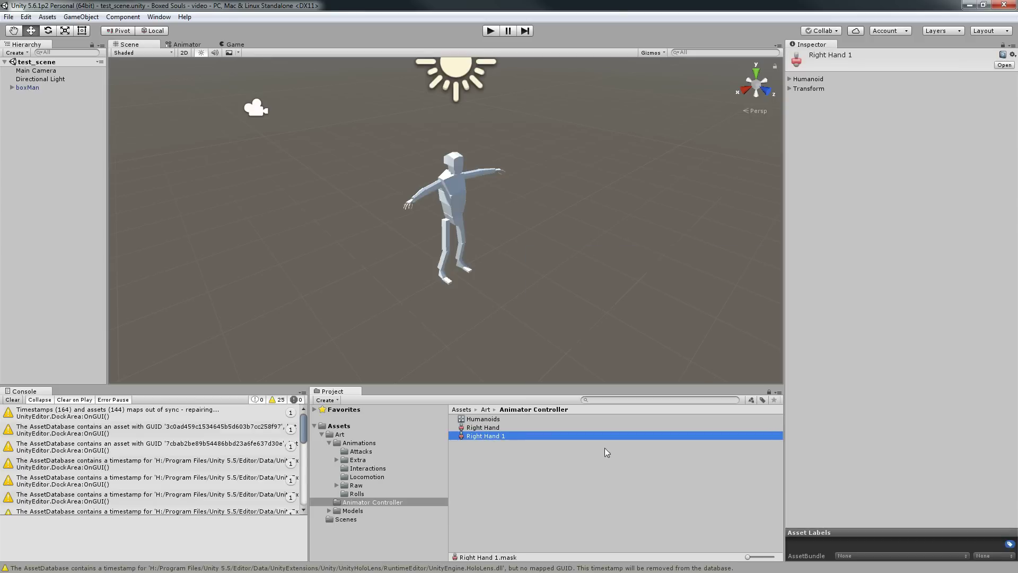
Step: Name the mask 'Left Hand' and switch it to the left arm and left hand IK
text(Left Hand)
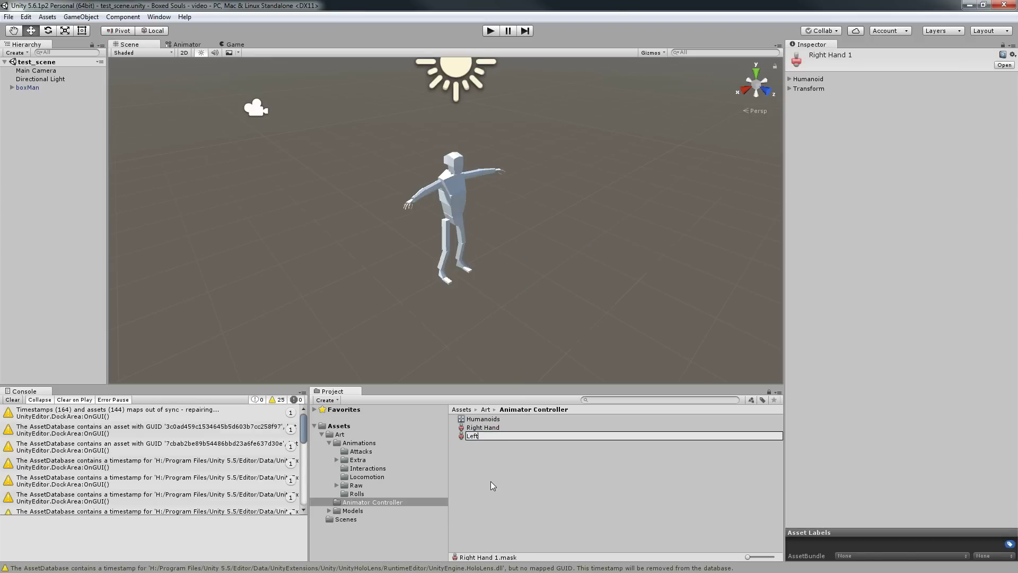
key(Return)
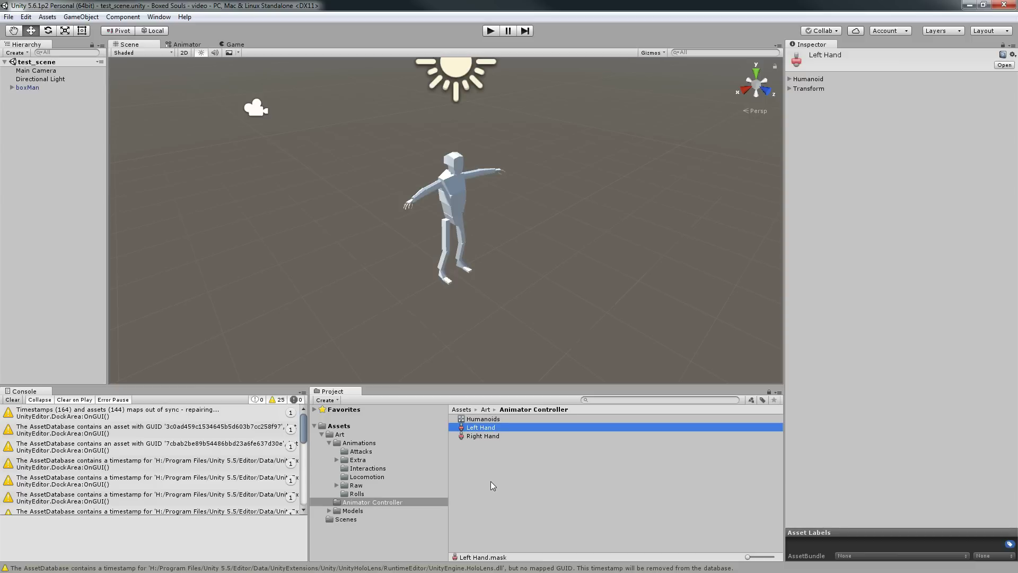
click(789, 78)
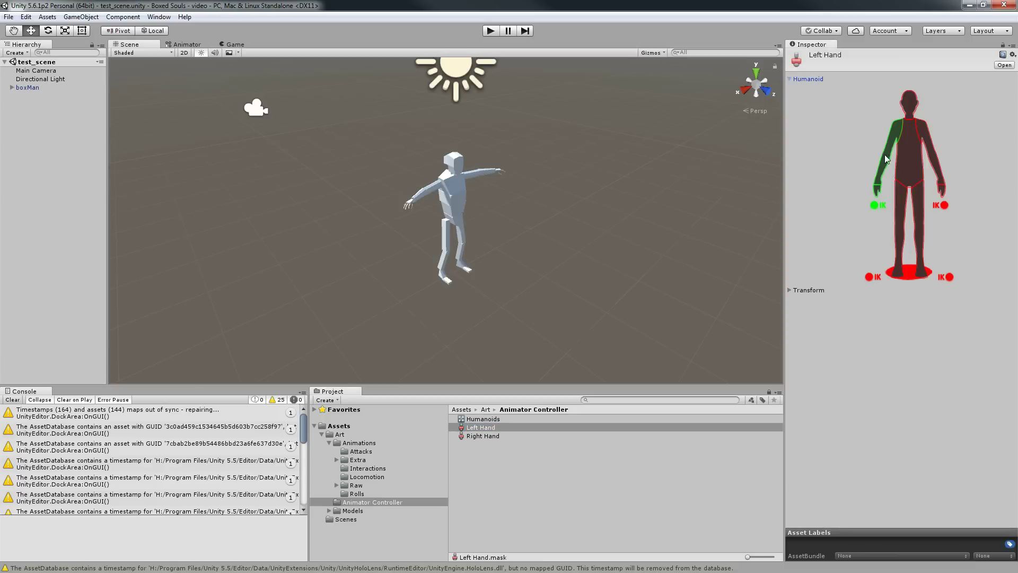
click(868, 204)
click(937, 162)
click(937, 161)
click(943, 192)
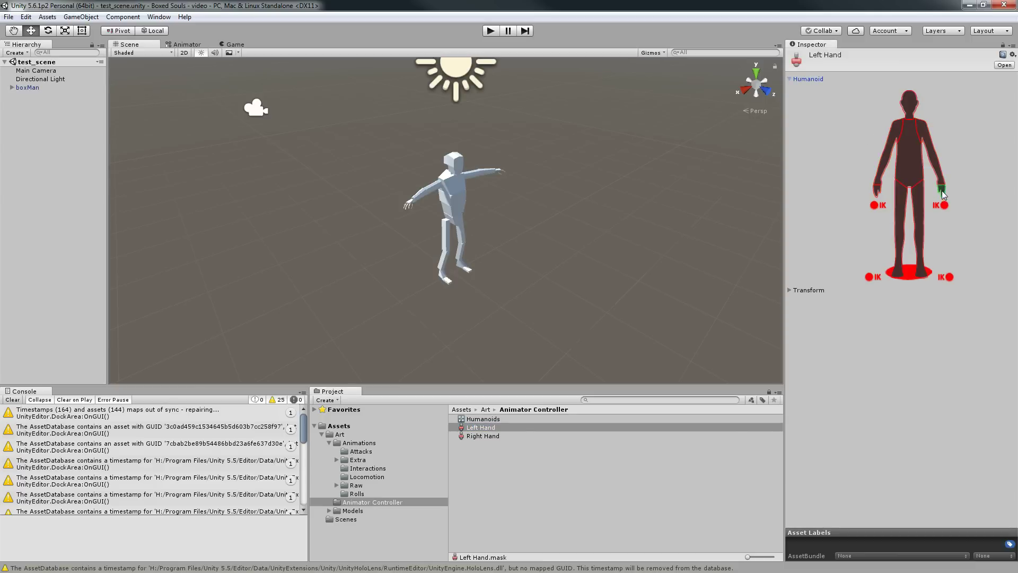
click(941, 186)
Step: Create another avatar mask named 'Both Hands'
click(522, 492)
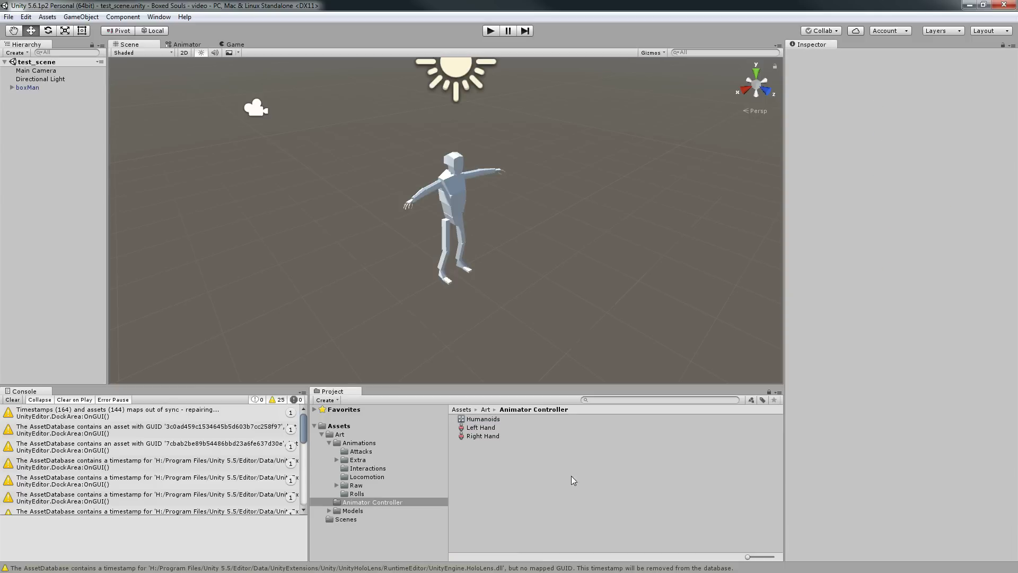
right_click(522, 484)
right_click(478, 500)
right_click(477, 501)
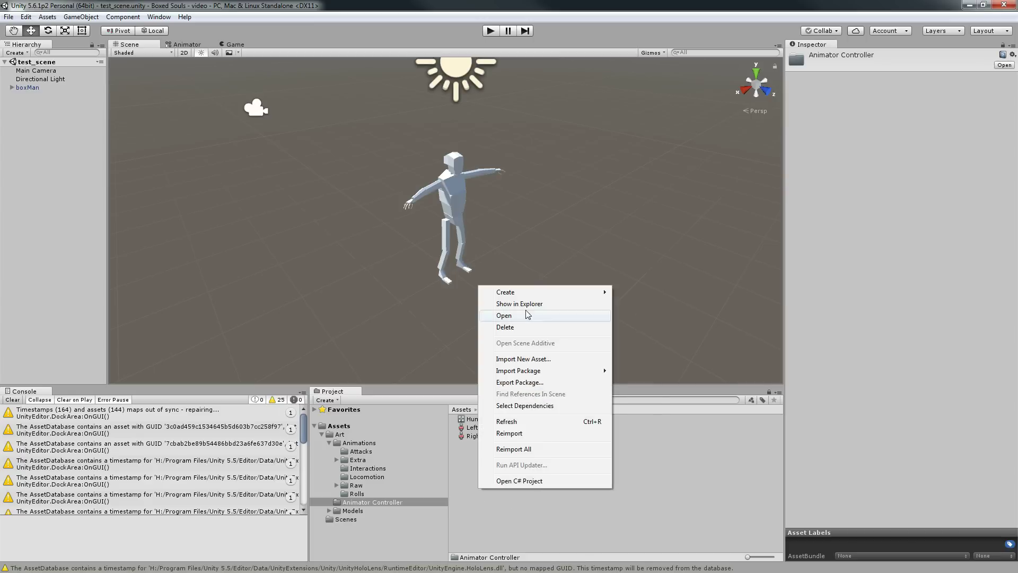
mouse_move(530, 292)
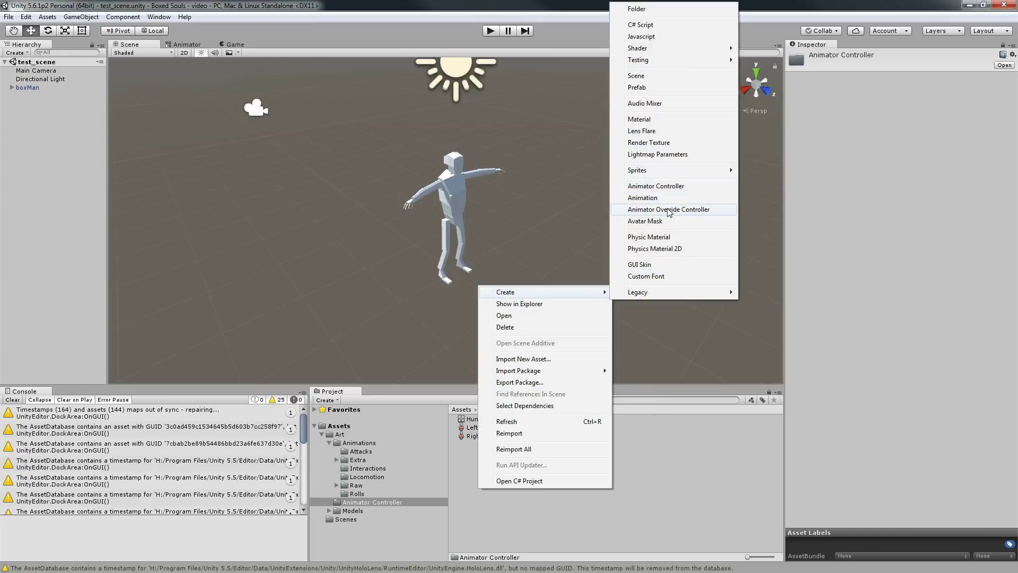
click(515, 422)
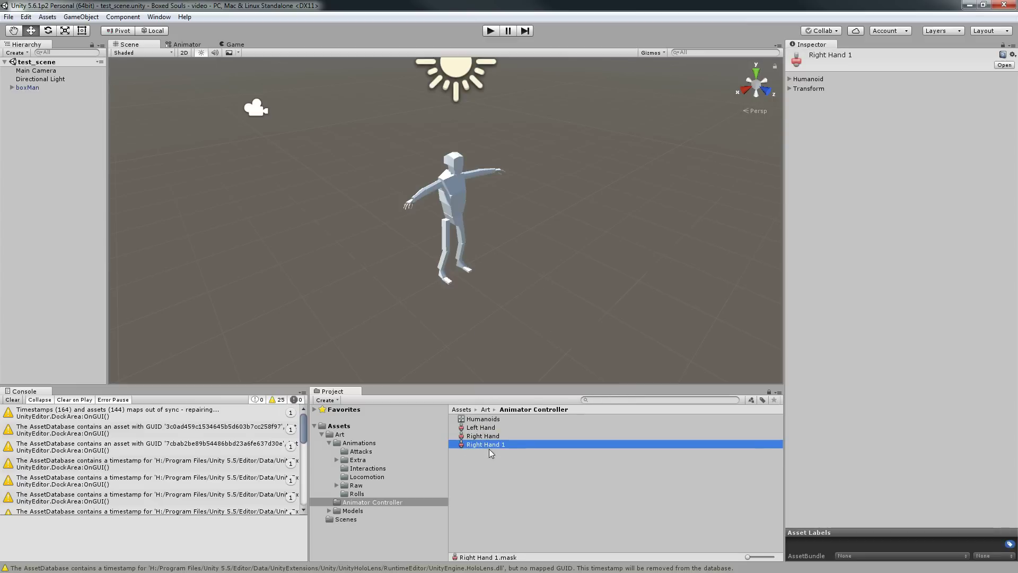
key(F2)
text(Both Han)
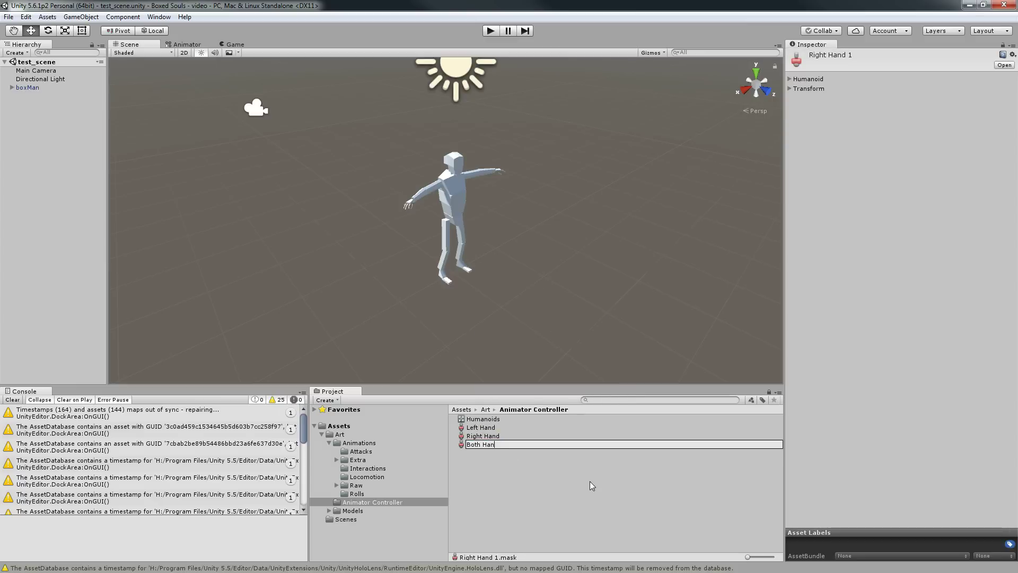
text(ds)
key(Return)
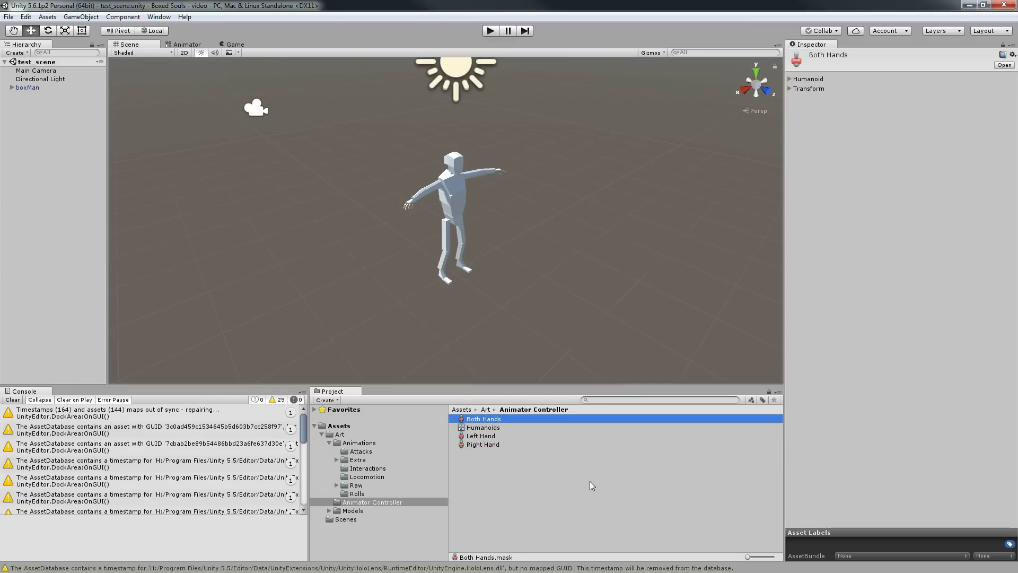
Step: Enable both arms and both hand IKs in the Both Hands mask, then deselect it
click(808, 80)
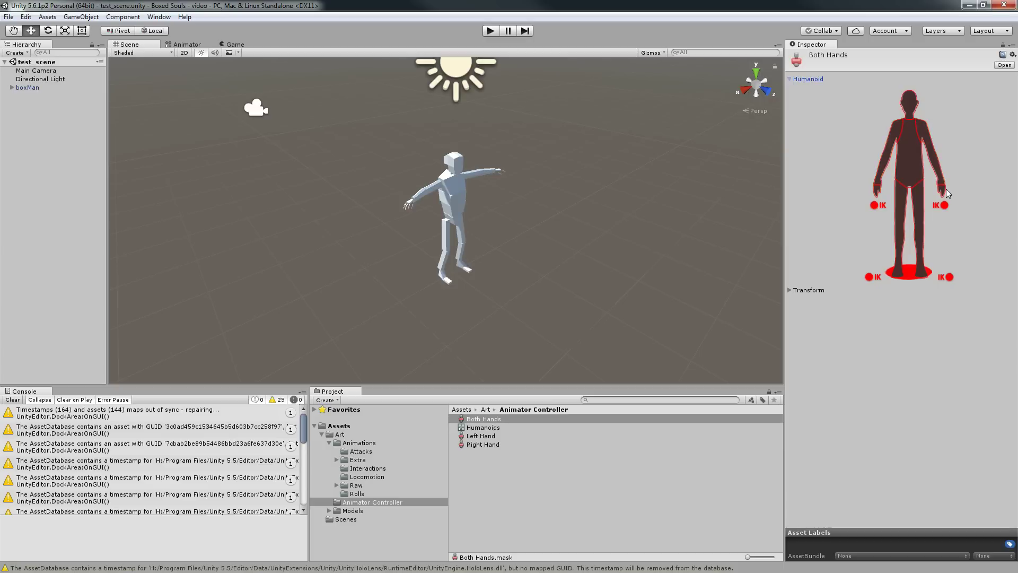
click(937, 175)
click(944, 205)
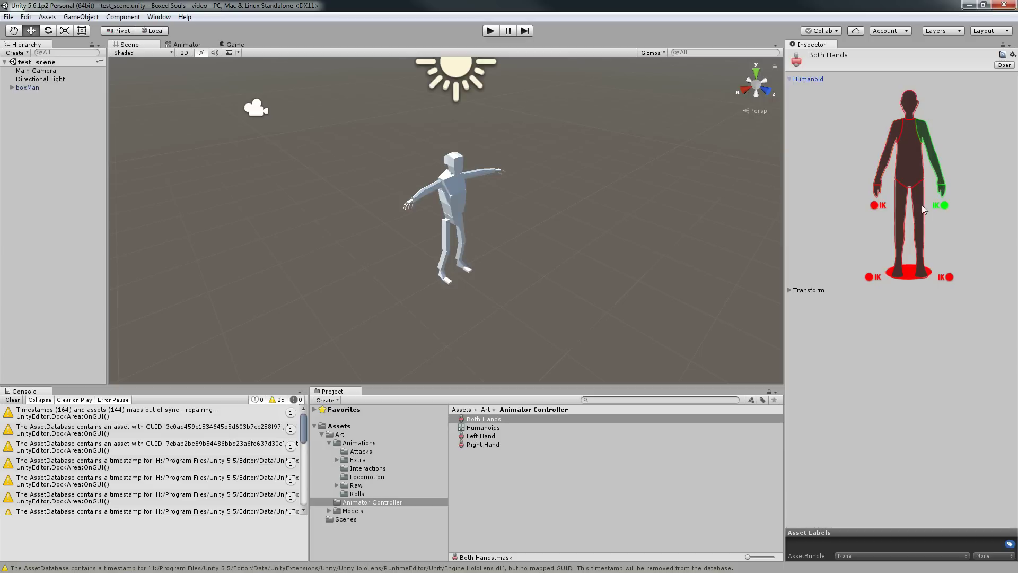
click(873, 206)
click(878, 178)
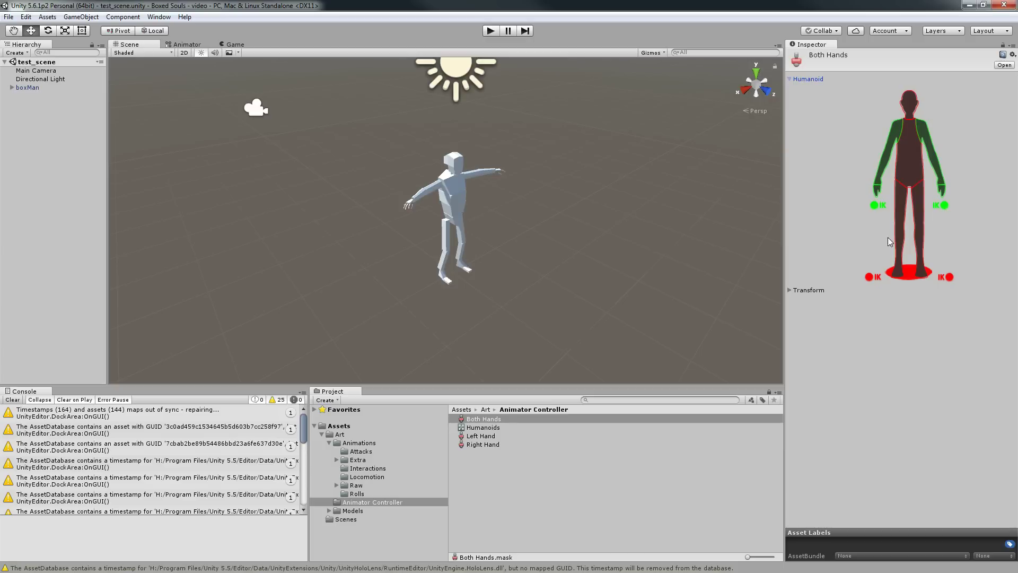
click(586, 476)
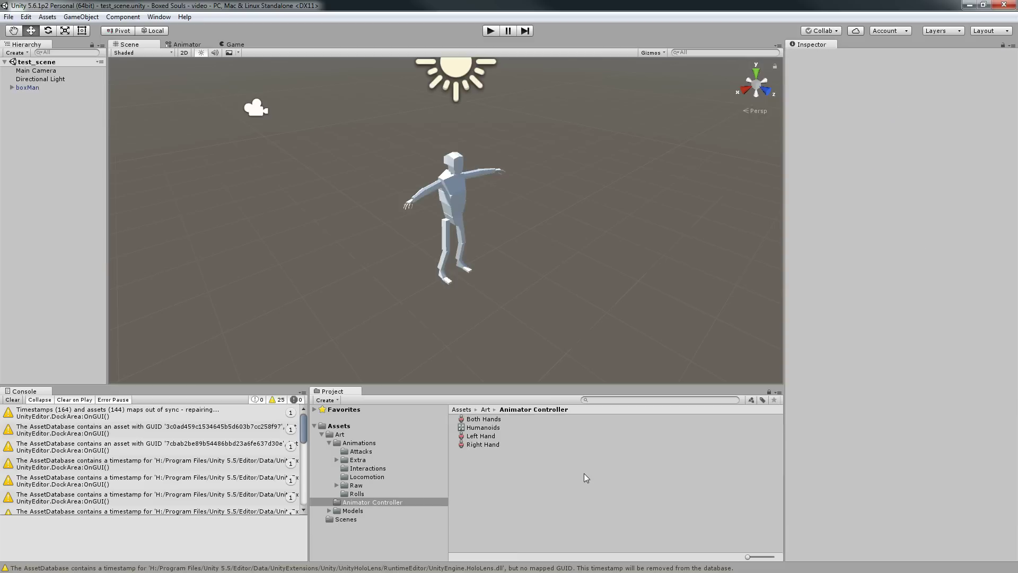
Step: Open the Humanoids controller in the Animator and add four new layers
click(484, 427)
click(195, 47)
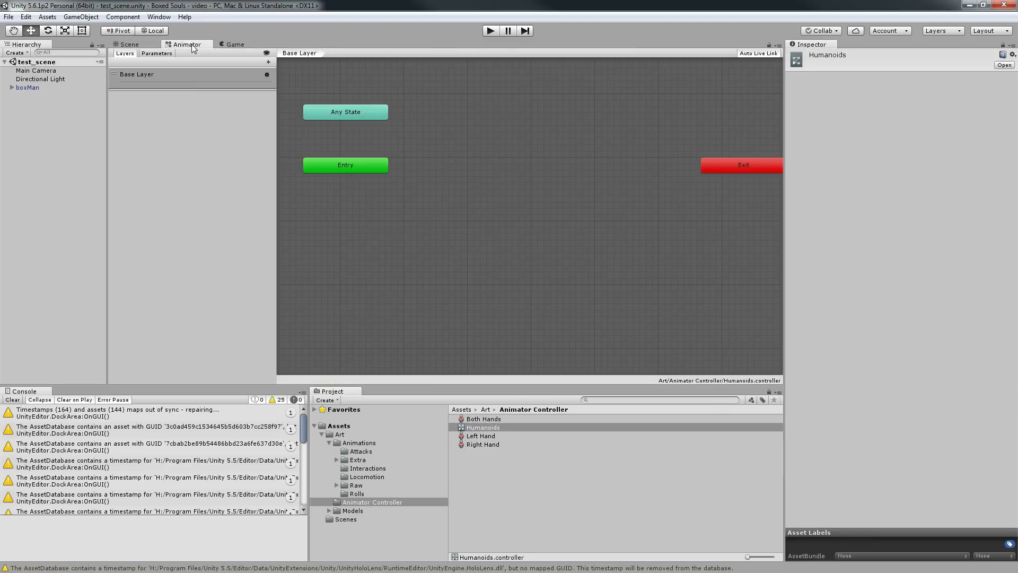
middle_drag(501, 133, 444, 251)
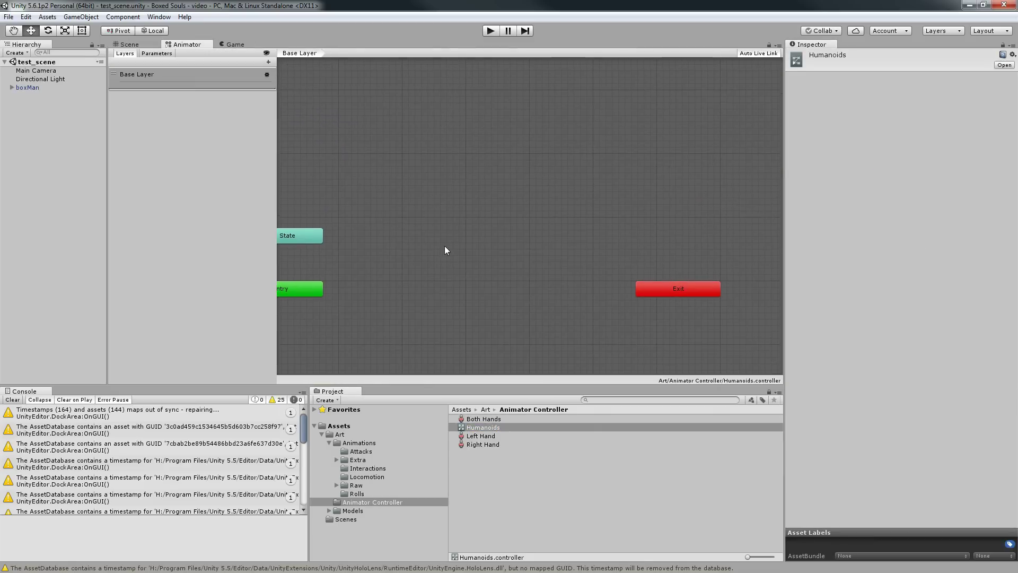
click(268, 62)
click(269, 62)
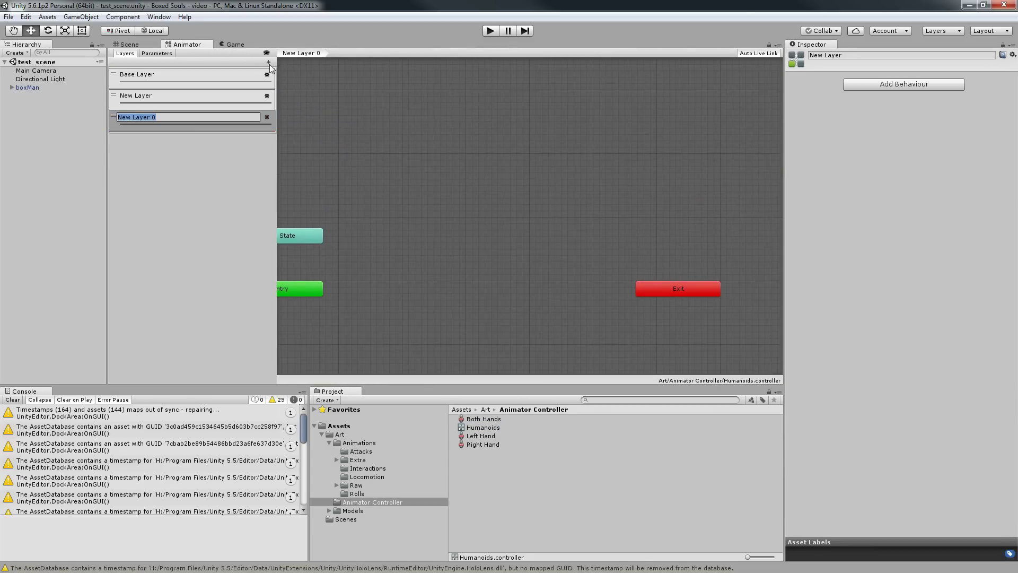
click(268, 62)
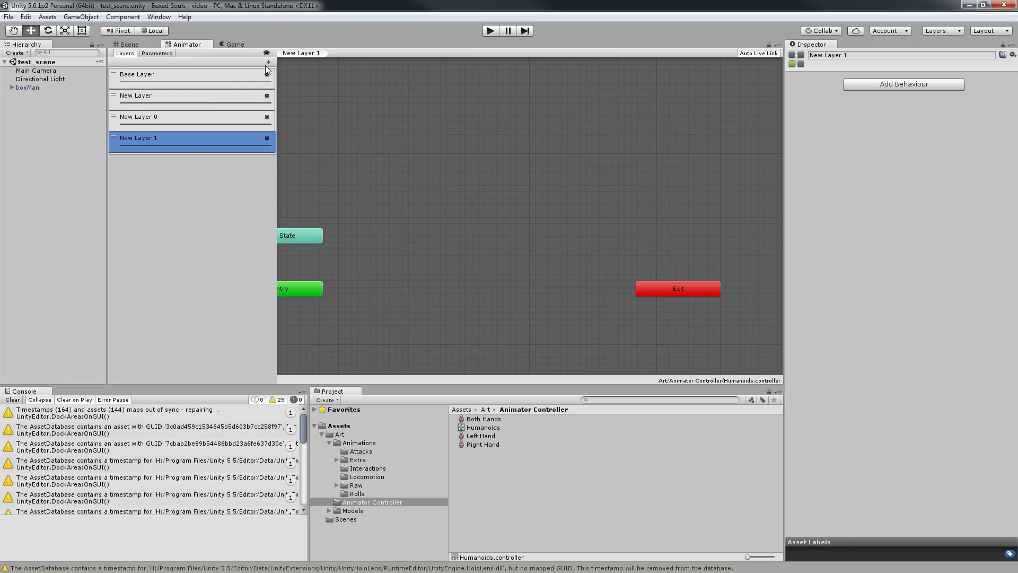
click(268, 62)
Step: Rename the first two new layers 'Right Hand' and 'Left Hand'
click(138, 104)
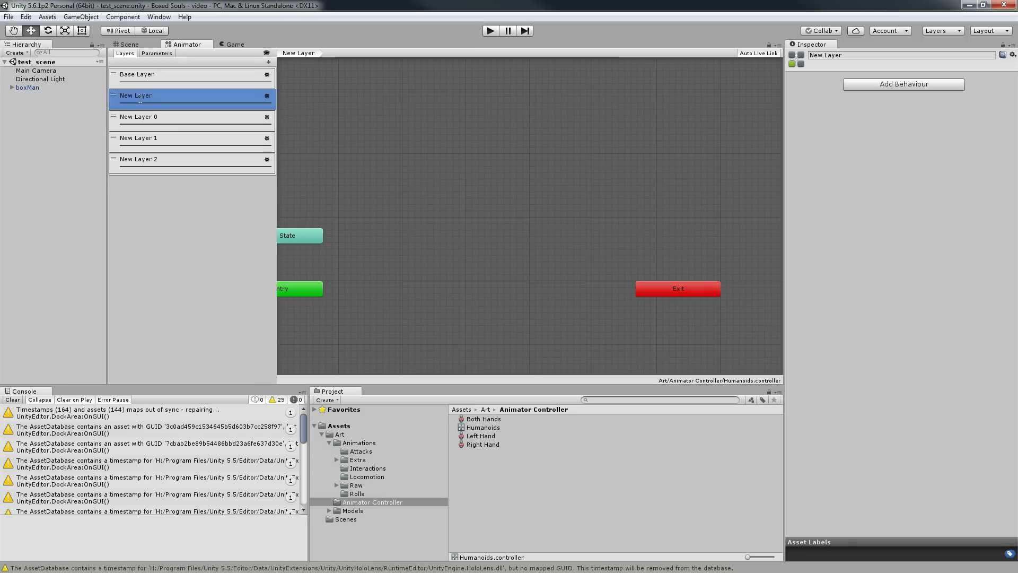
click(139, 101)
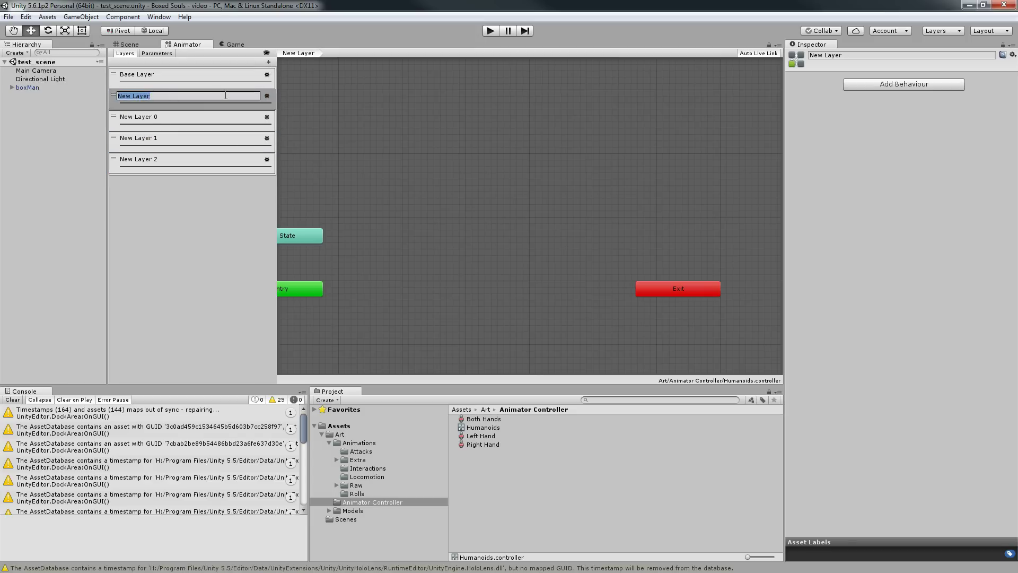
text(u)
text(Rught)
key(BackSpace)
key(BackSpace)
text(ight Hand)
key(Return)
double_click(240, 113)
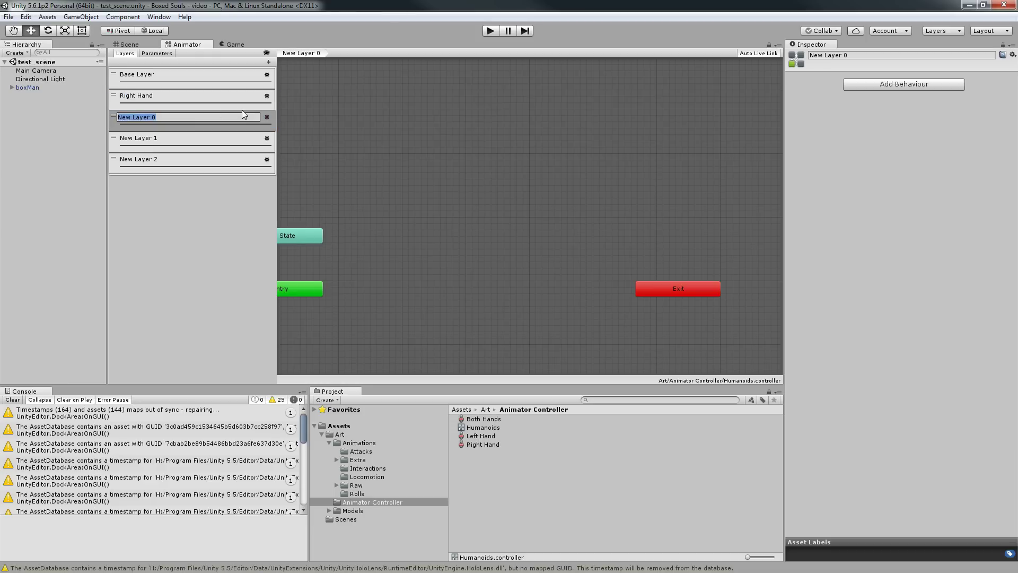
text(Left Hand)
key(Return)
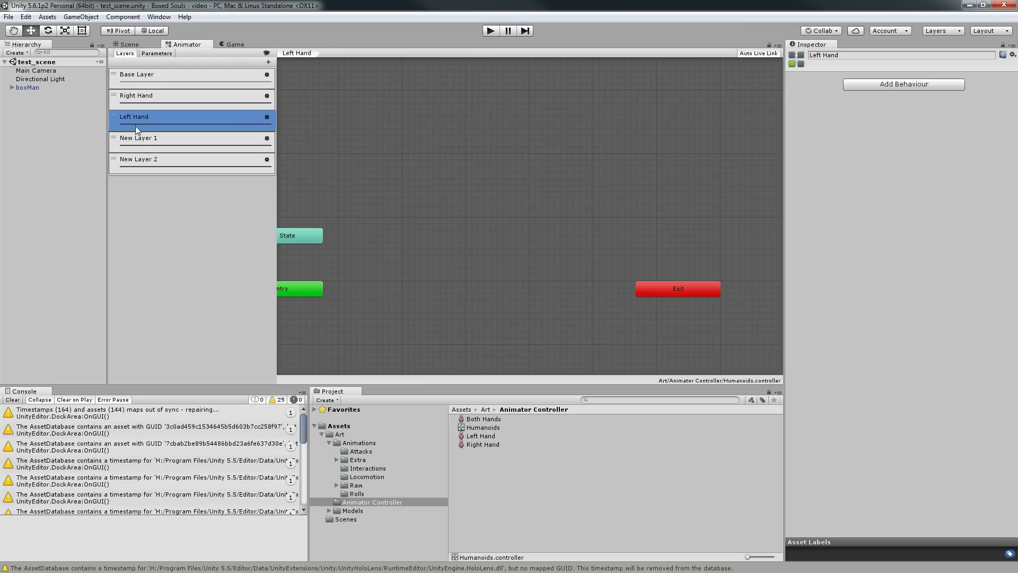
Step: Rename the remaining layers 'Both Hands' and 'Override', then select Right Hand
click(172, 134)
double_click(162, 137)
text(B)
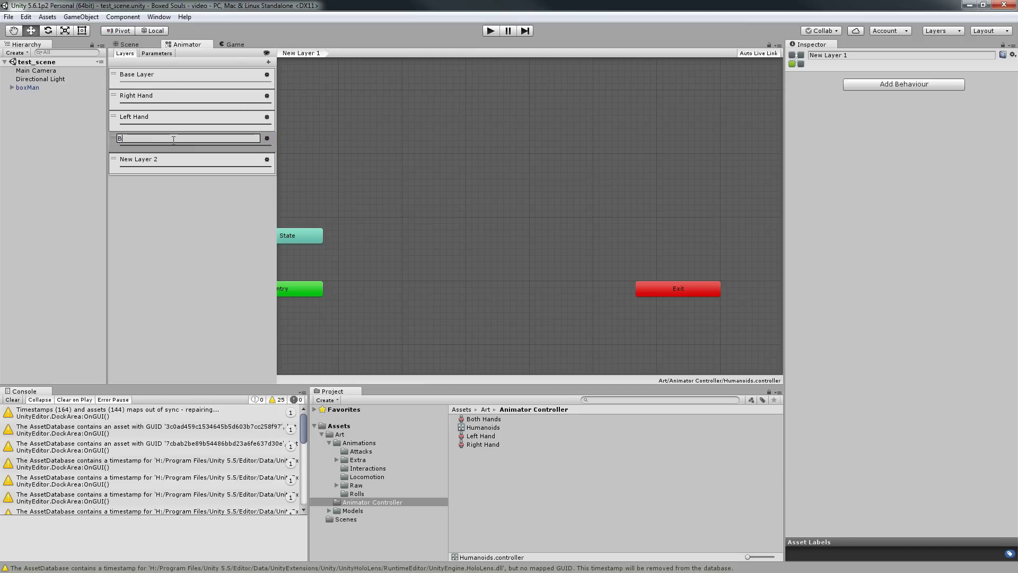
text(oth)
key(Return)
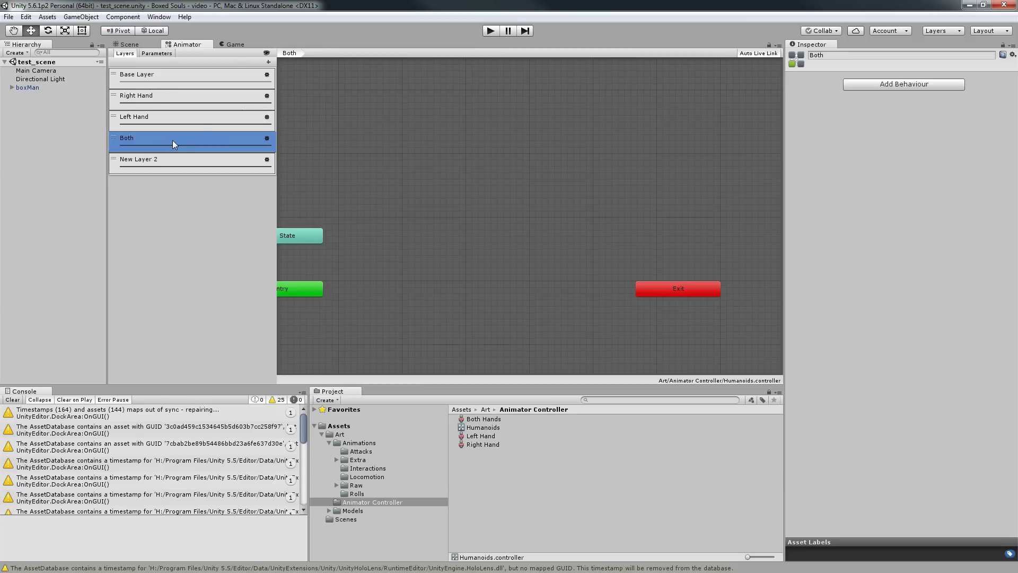
double_click(162, 137)
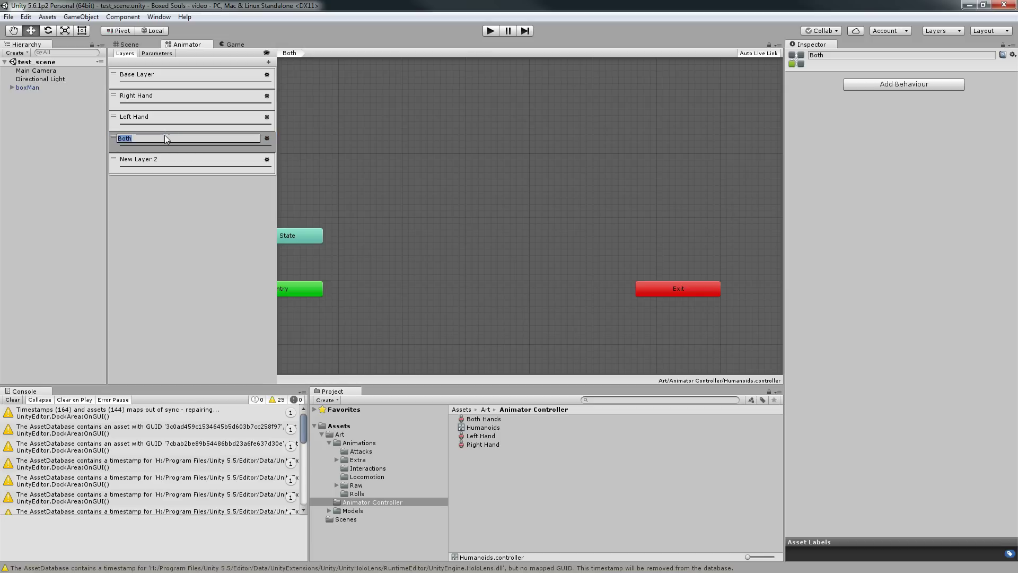
click(166, 138)
key(Return)
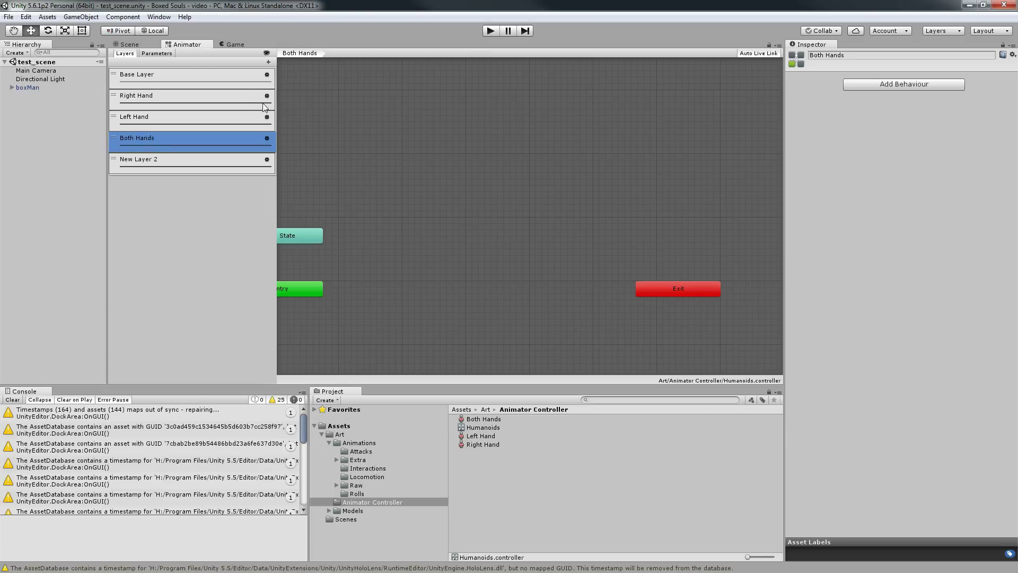
double_click(184, 159)
text(Override)
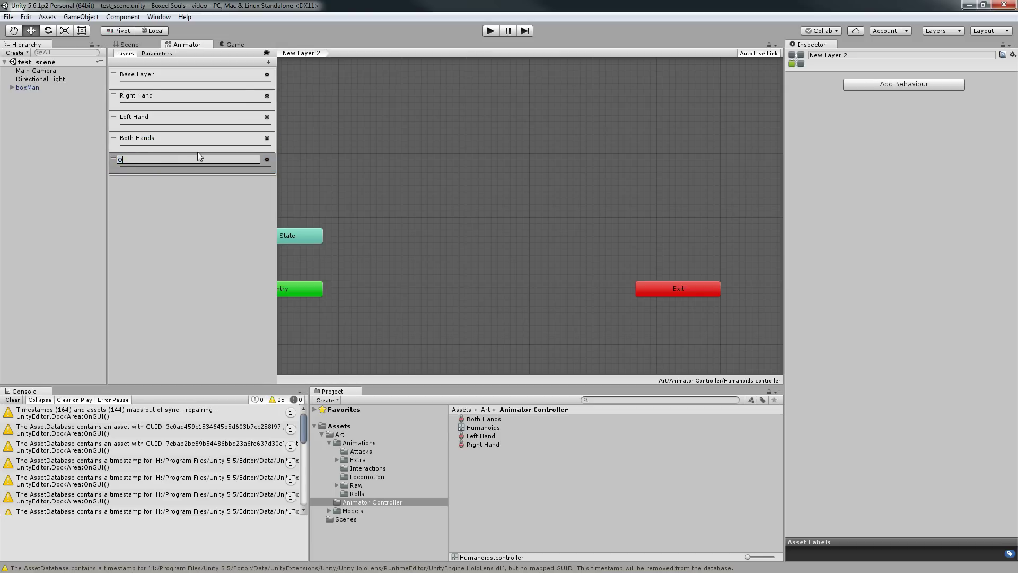
key(Return)
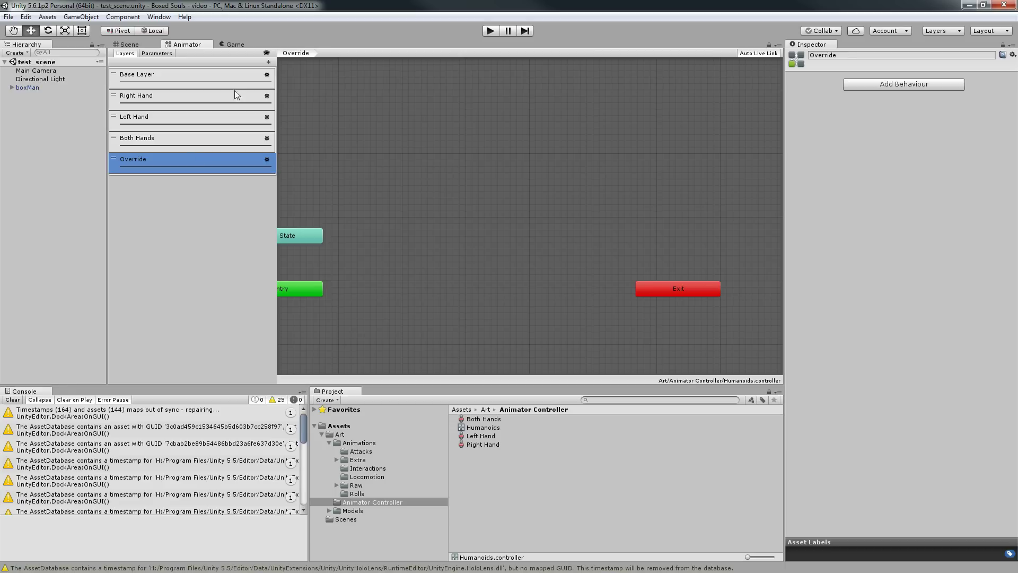
click(257, 98)
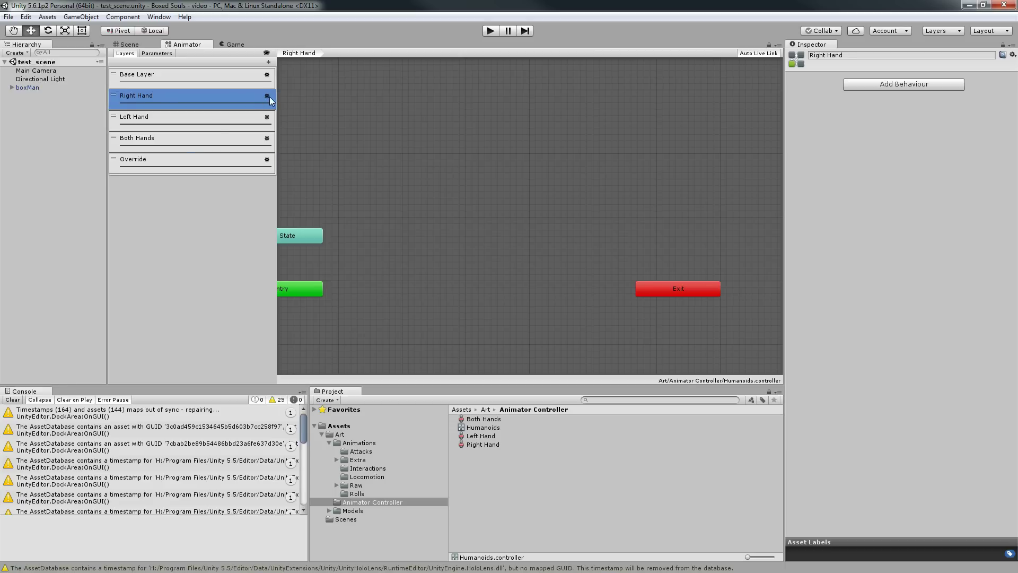
Step: Assign the Right Hand and Left Hand avatar masks to their matching layers
click(267, 96)
click(406, 106)
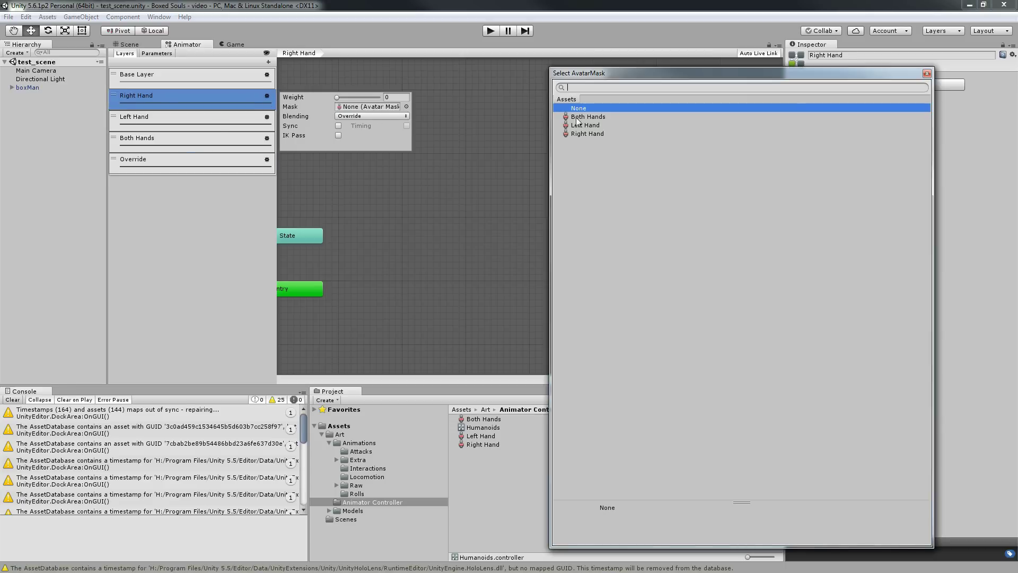
double_click(586, 132)
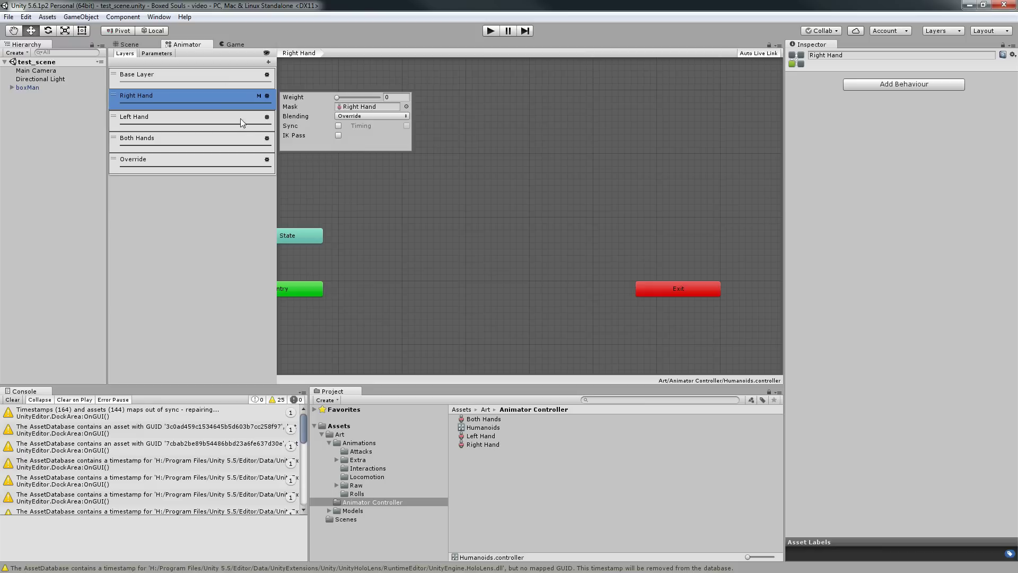
click(267, 117)
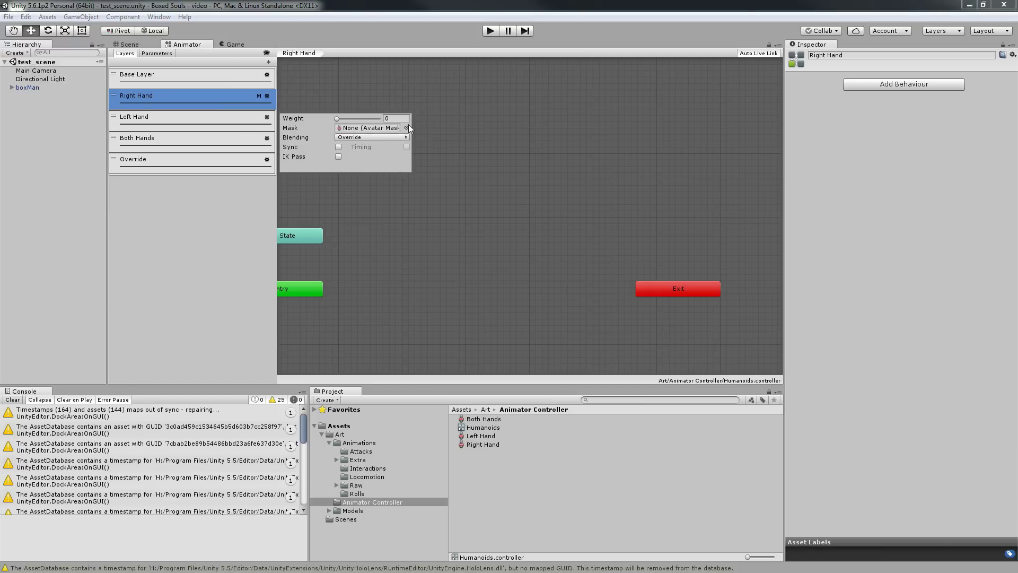
click(406, 128)
double_click(578, 126)
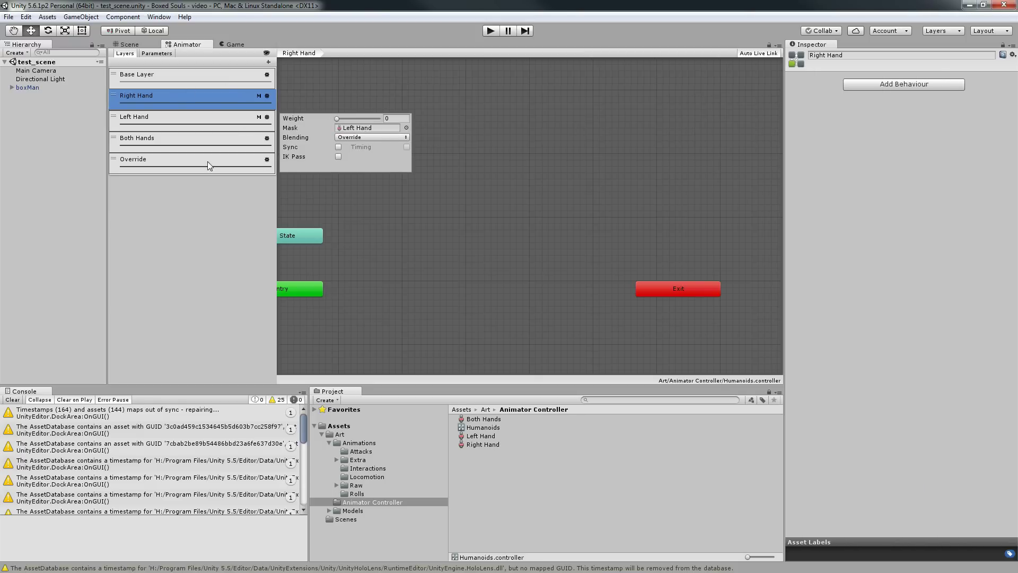
Step: Assign the Both Hands mask to its layer, then open the Override layer's settings
click(266, 138)
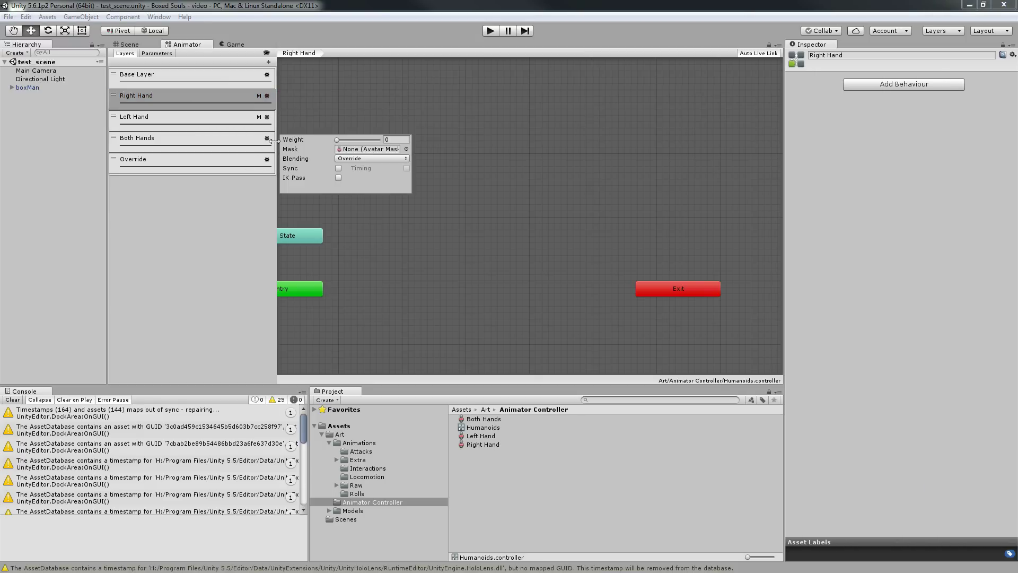
click(407, 149)
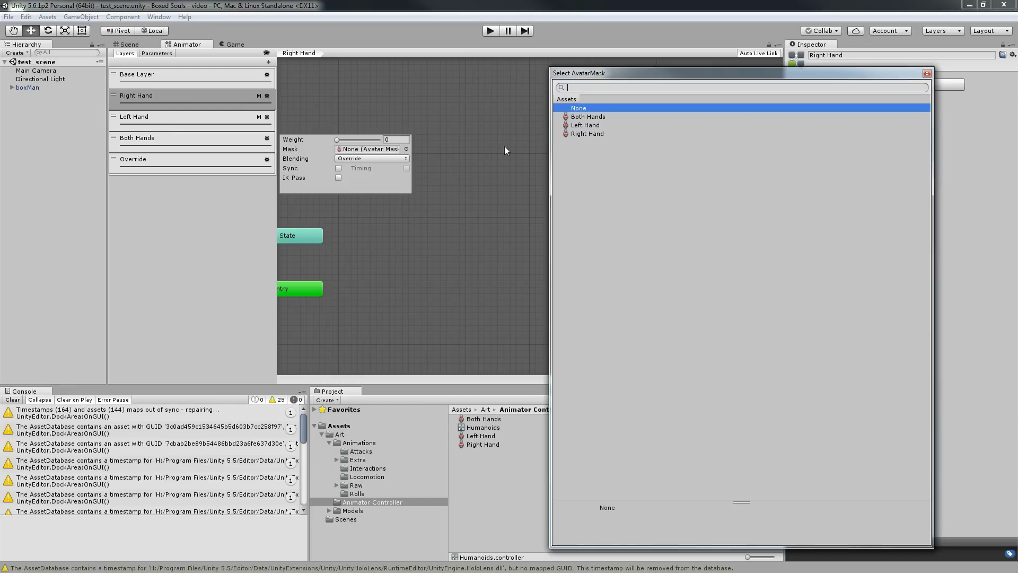
double_click(578, 117)
click(225, 164)
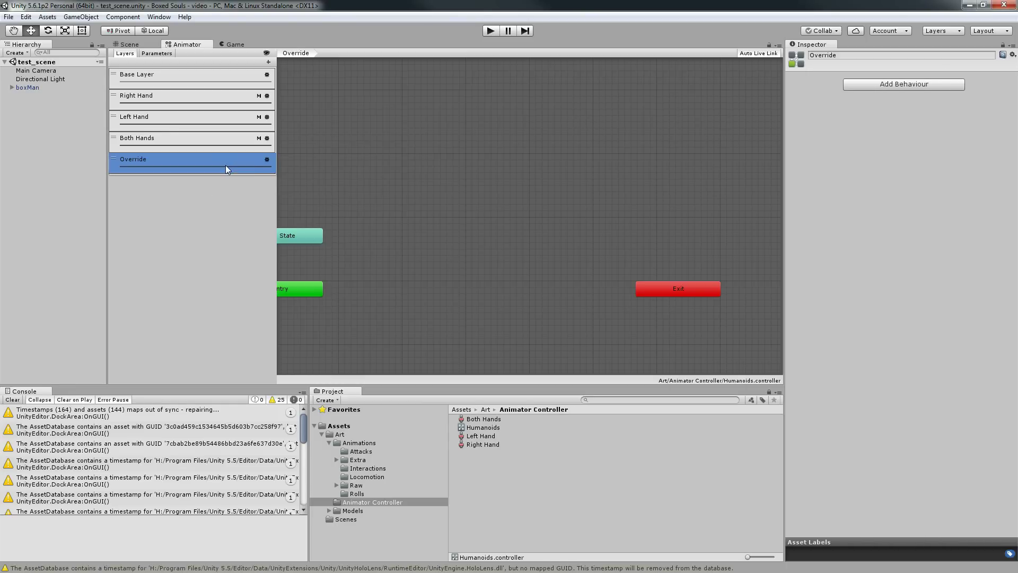
click(267, 160)
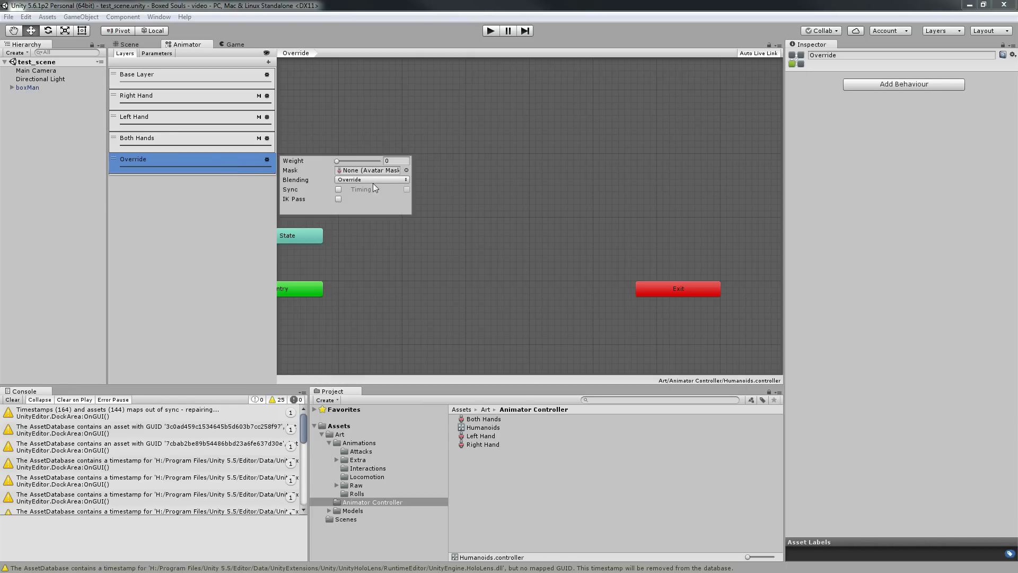